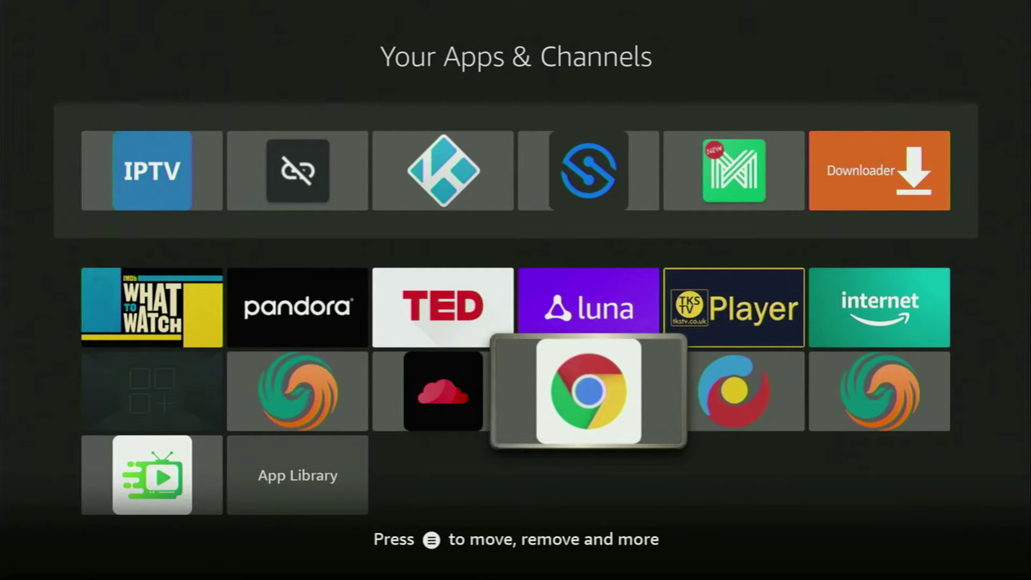
Step: Leave Your Apps & Channels for the home screen and highlight the Find section
key("Up")
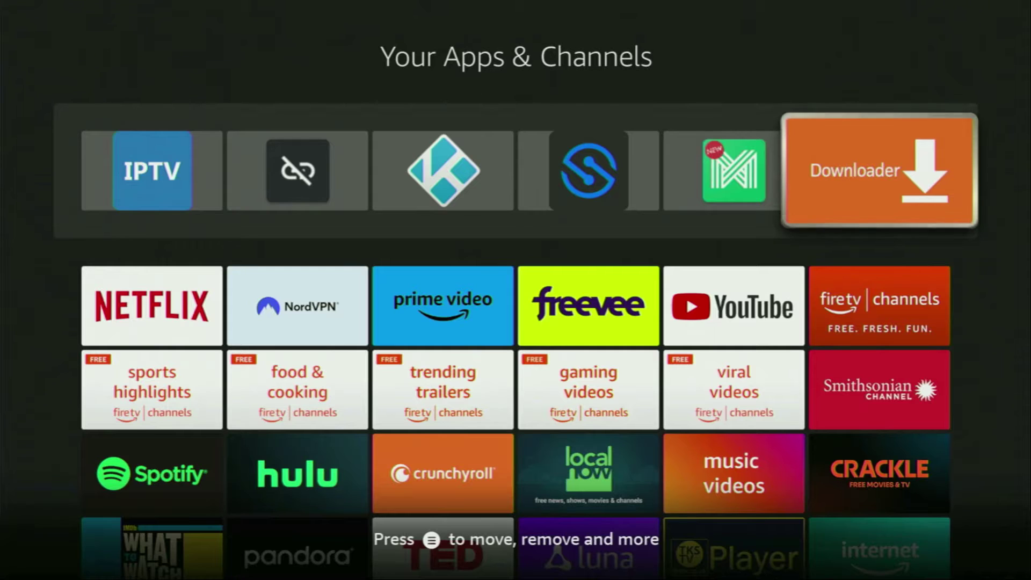
key("Escape")
key("Left")
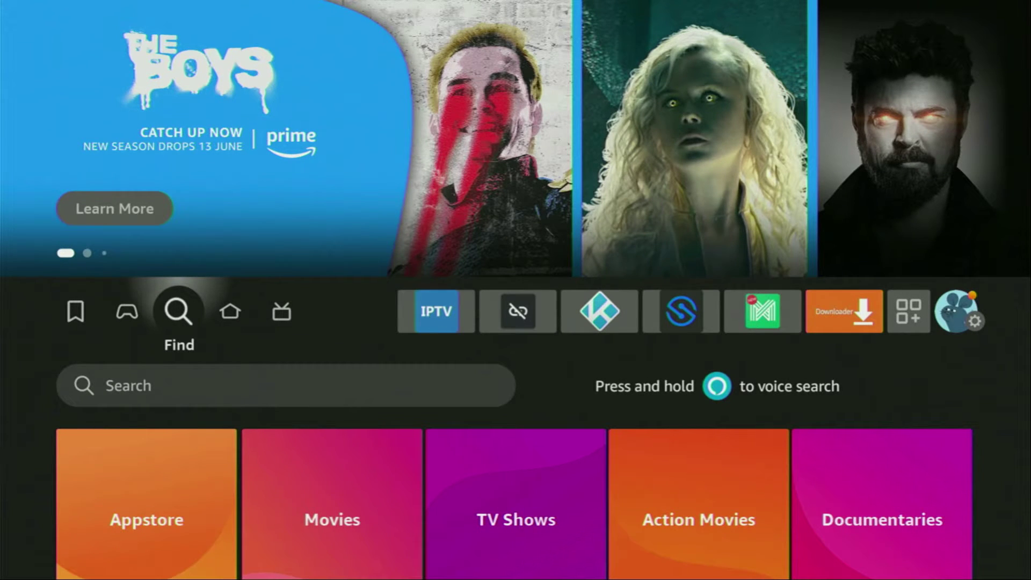
Step: Enter 'Do' into the Find search bar with the on-screen keyboard
key("Down")
key("Return")
key("Right")
key("Right")
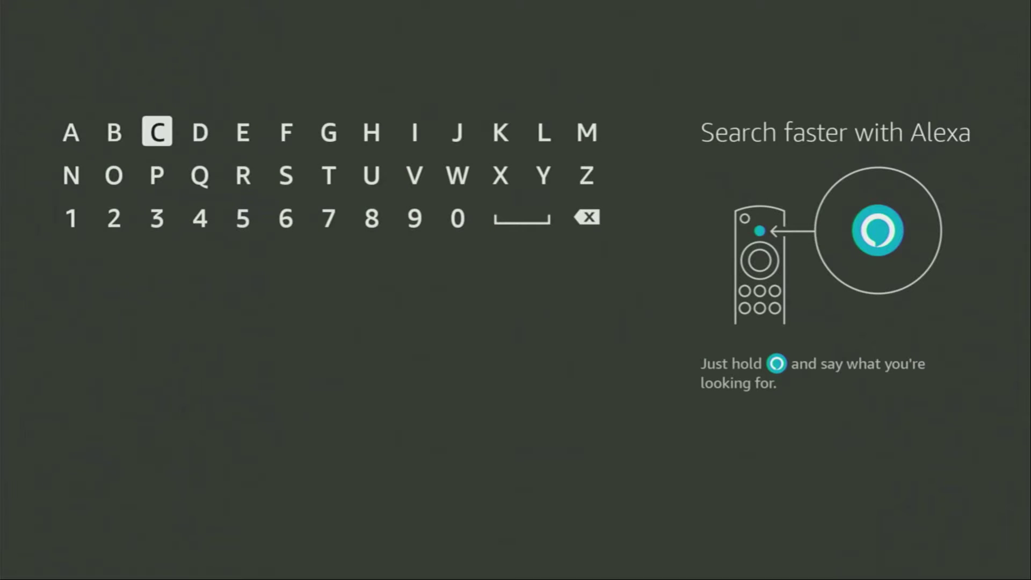
key("Right")
key("Return")
key("Down")
key("Left")
key("Left")
key("Return")
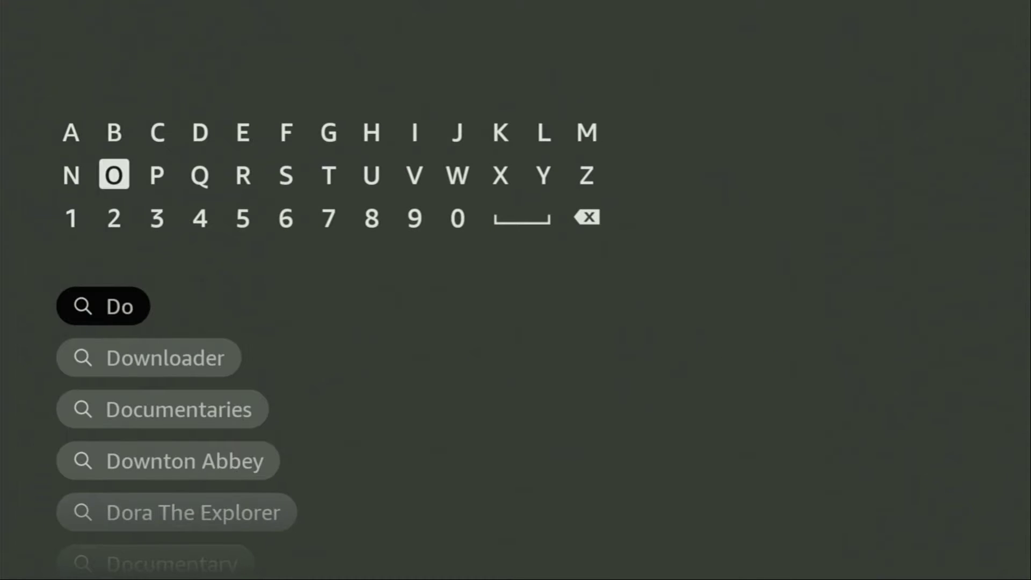
Step: Pick the Downloader suggestion, view its result, and return home
key("Down")
key("Down")
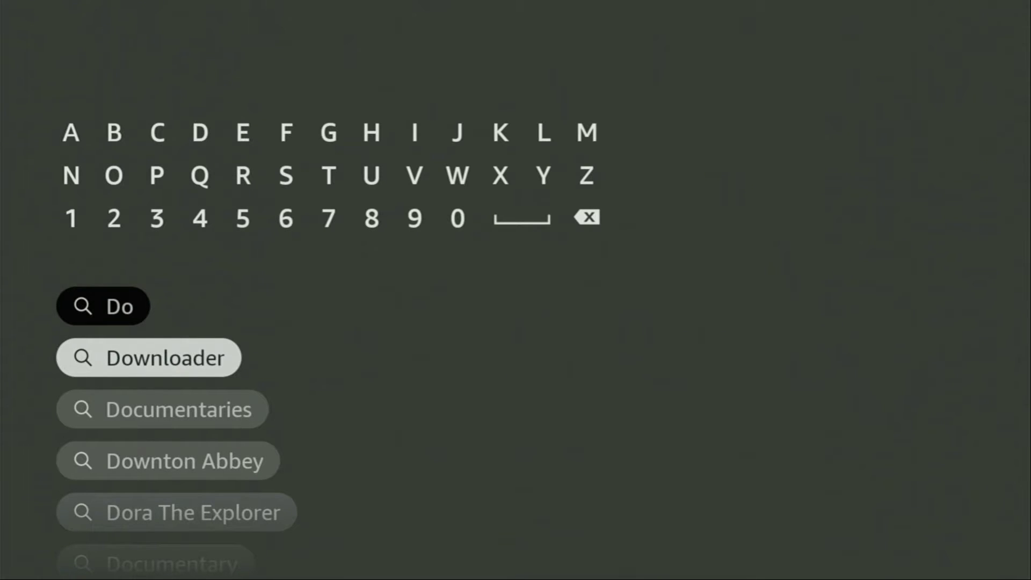
key("Return")
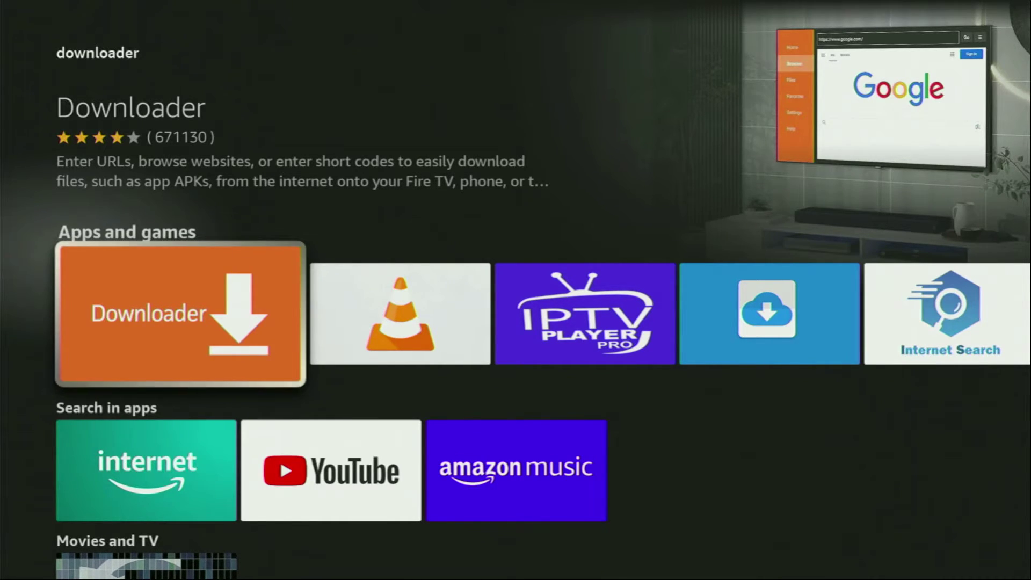
key("Return")
key("Right")
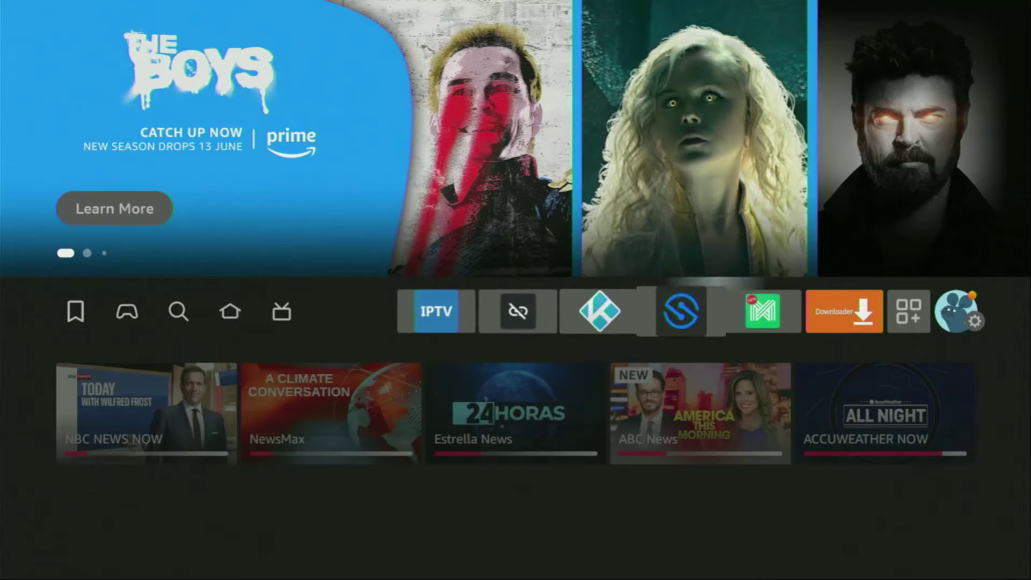
Step: Open Settings > My Fire TV and move to Developer options
key("Right")
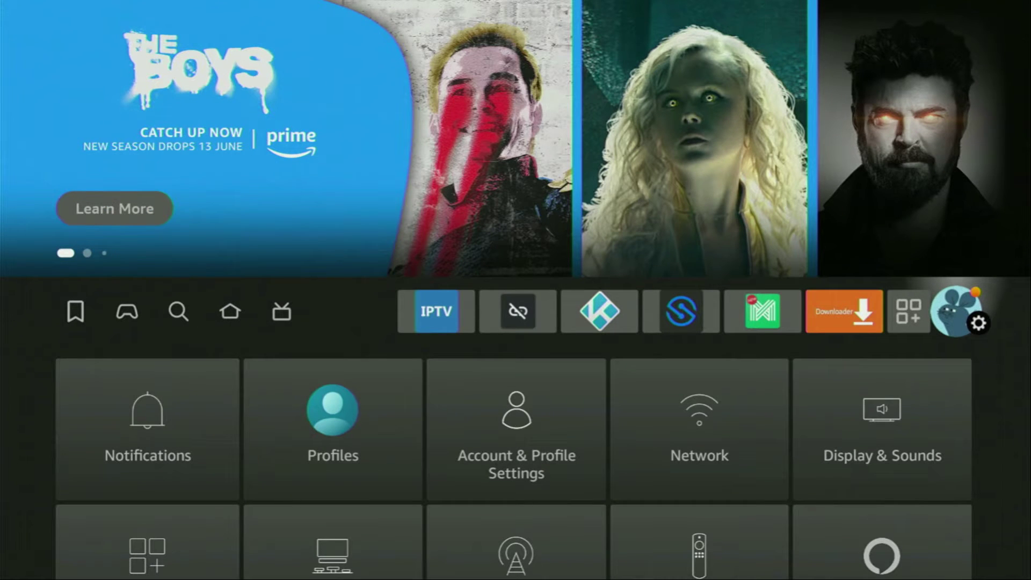
key("Down")
key("Down")
key("Down")
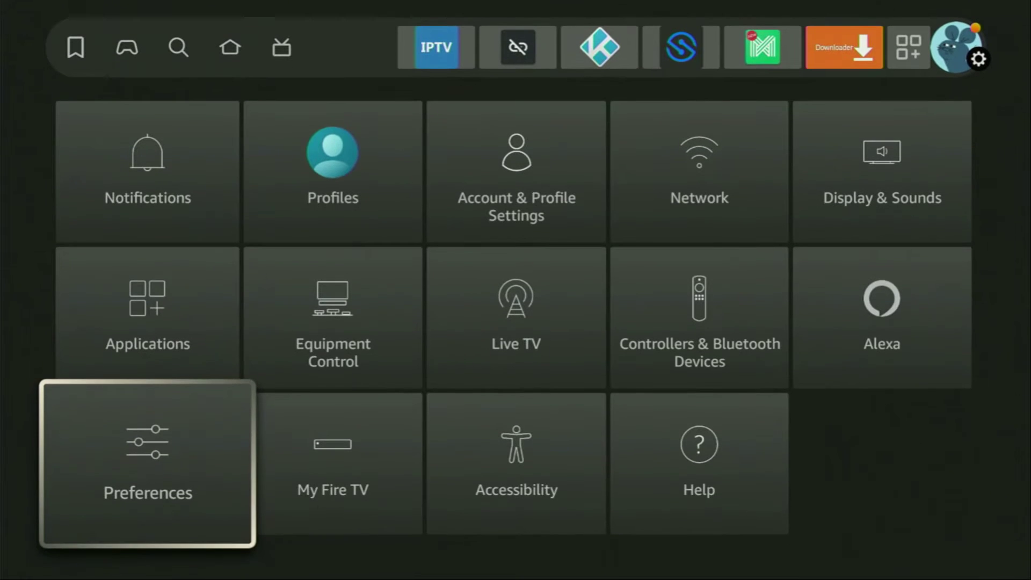
key("Right")
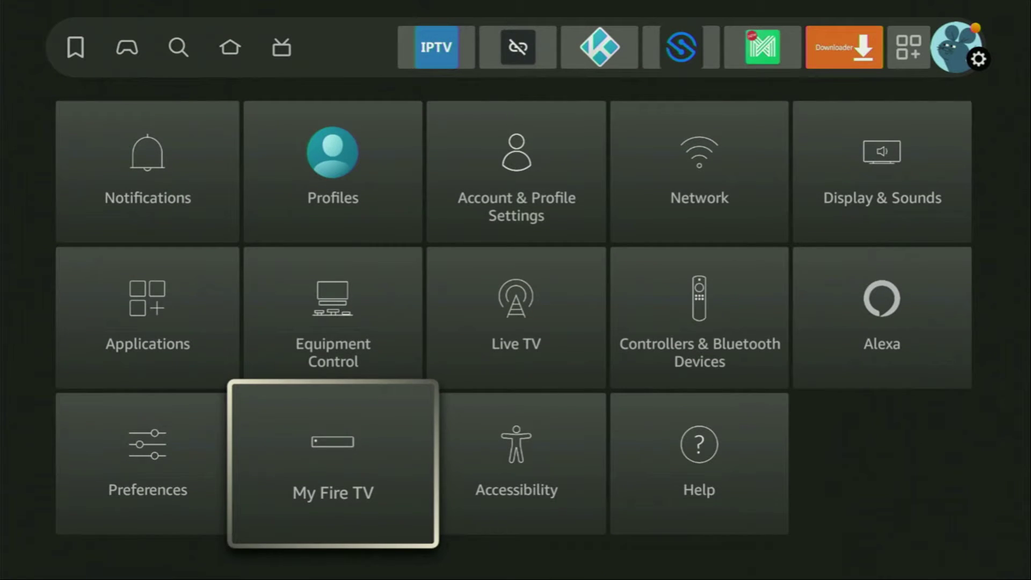
key("Return")
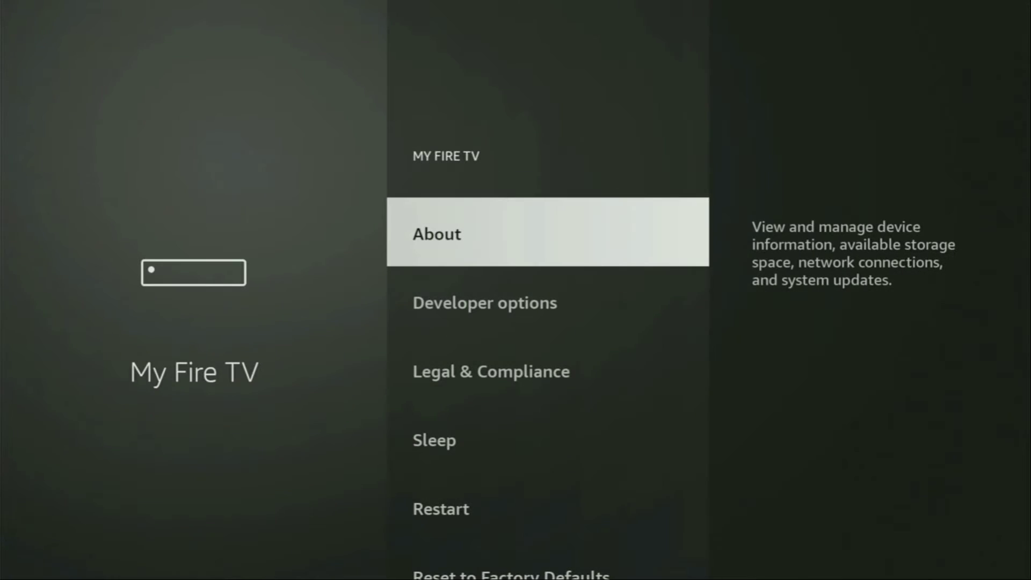
key("Down")
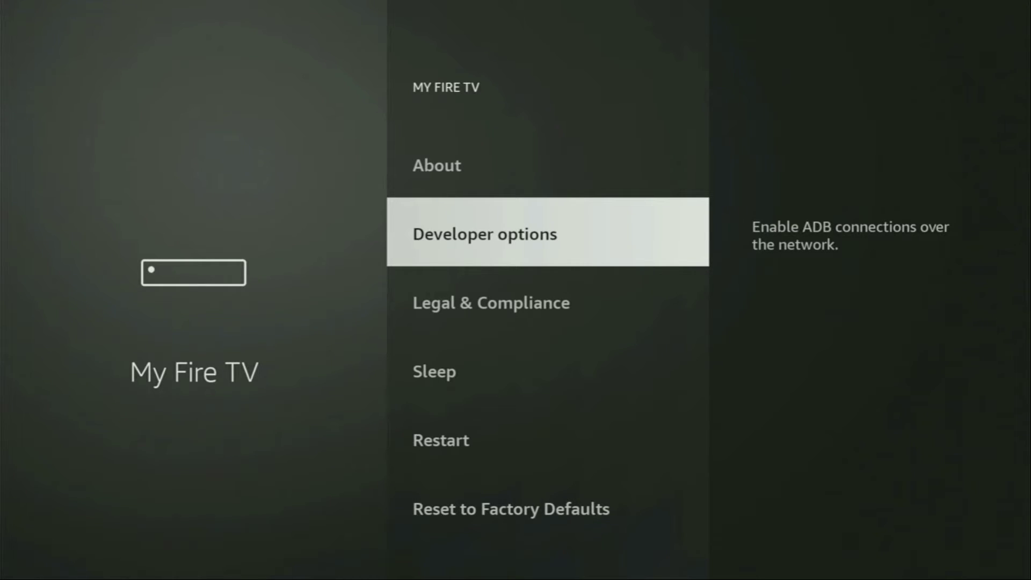
key("Return")
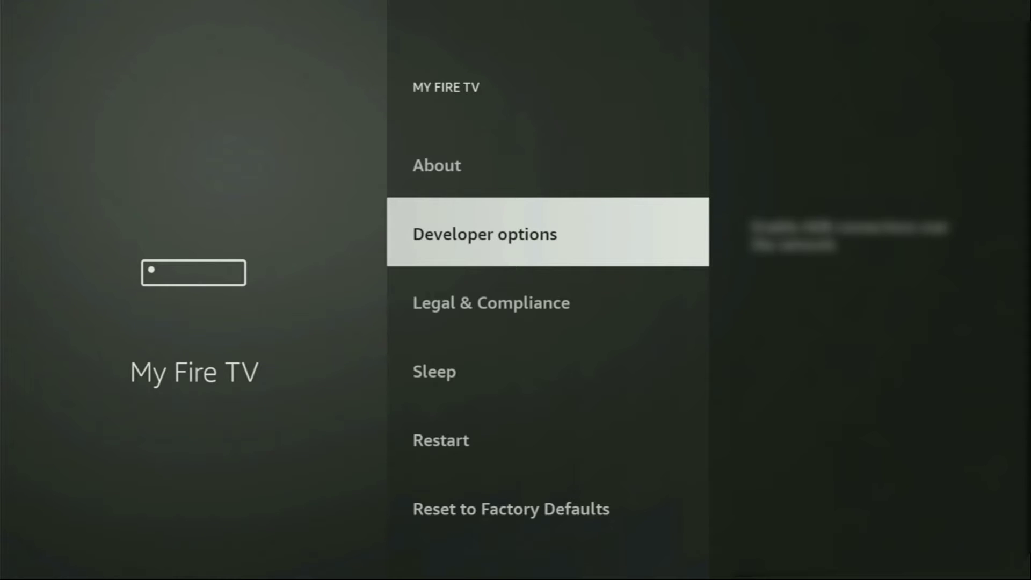
key("Up")
key("Return")
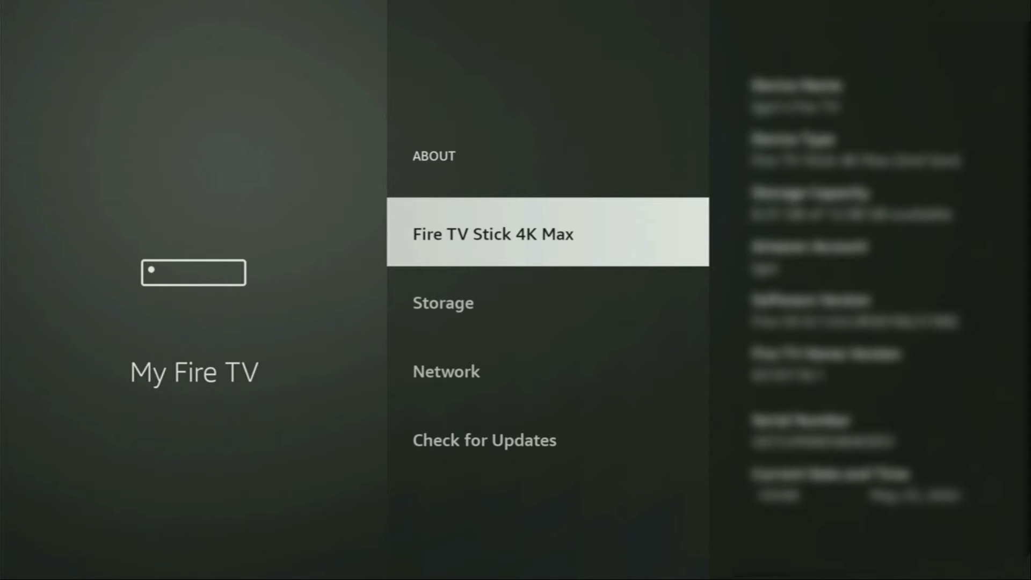
key("Return")
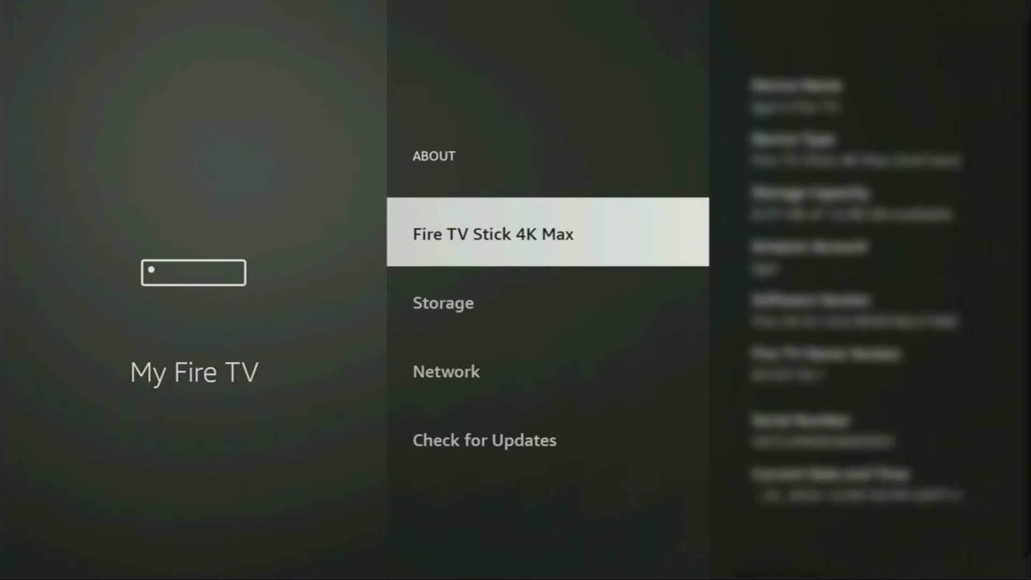
key("Escape")
key("Down")
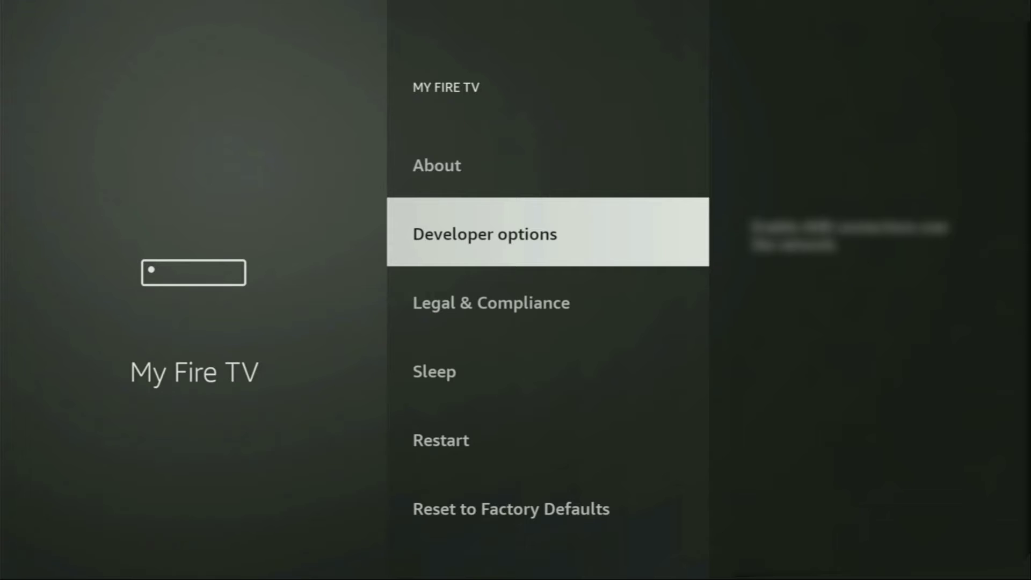
Step: Open Developer options > Install unknown apps and check that Downloader is ON
key("Return")
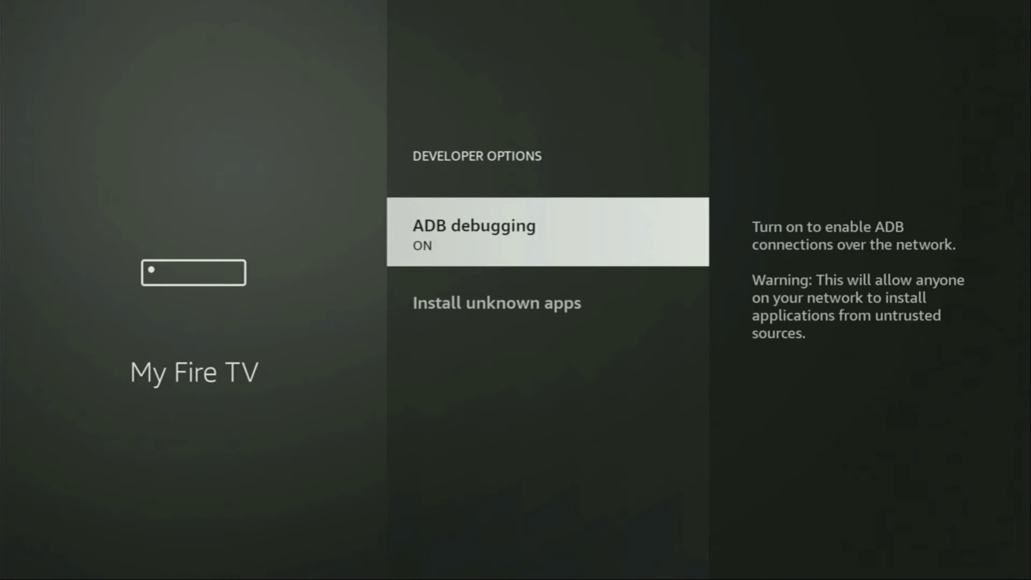
key("Down")
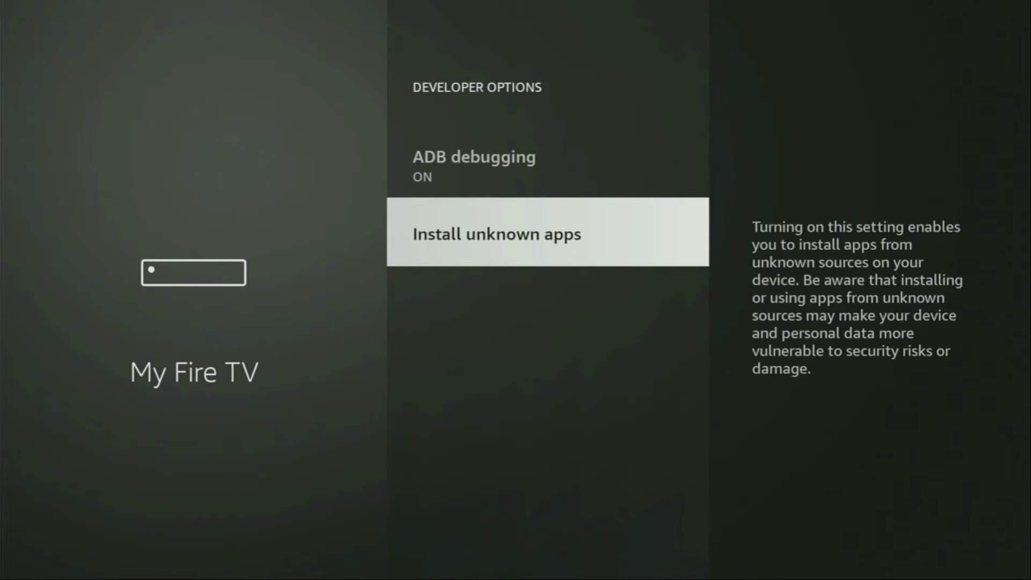
key("Return")
key("Down")
key("Down")
key("Down")
key("Down")
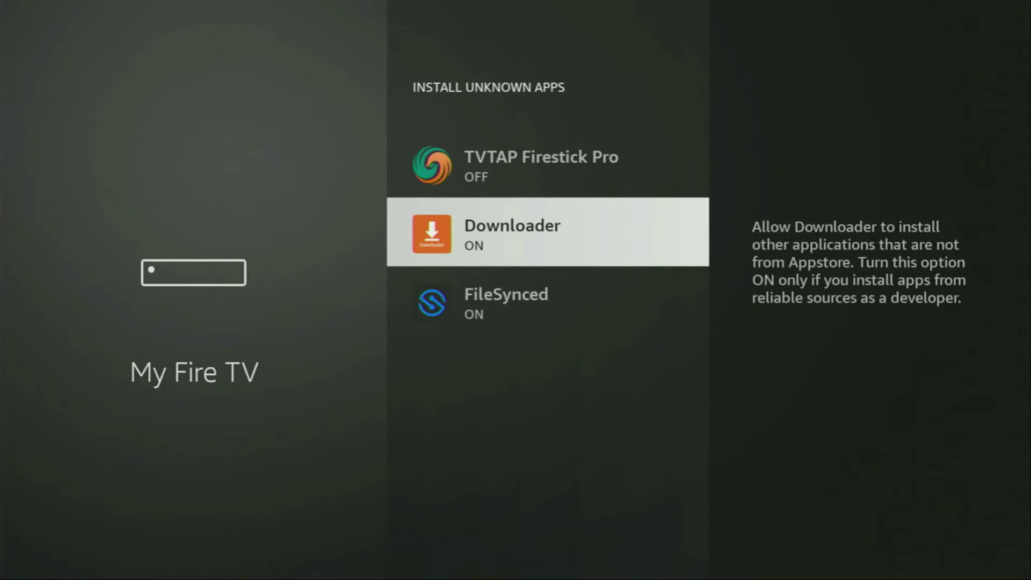
Step: From the home screen, open Your Apps & Channels and launch the NordVPN tile
key("Home")
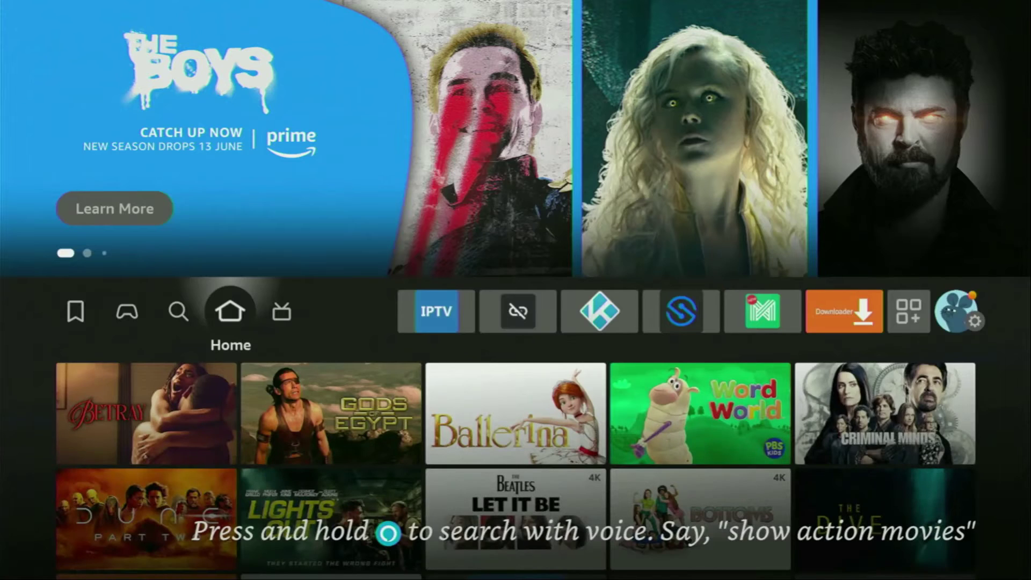
key("Right")
key("Right")
key("Right")
key("Right")
key("Right")
key("Right")
key("Right")
key("Right")
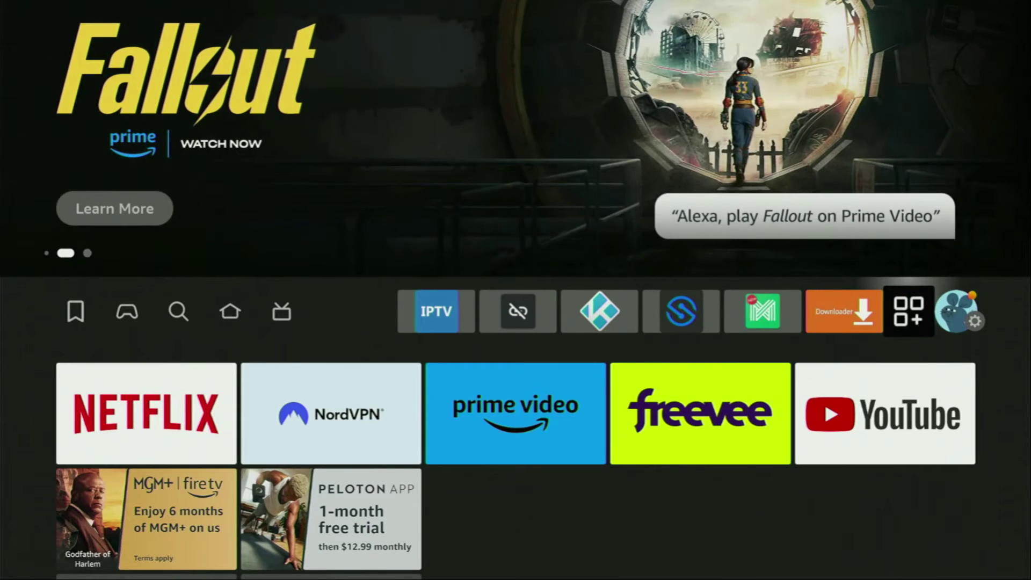
key("Return")
key("Right")
key("Right")
key("Right")
key("Right")
key("Right")
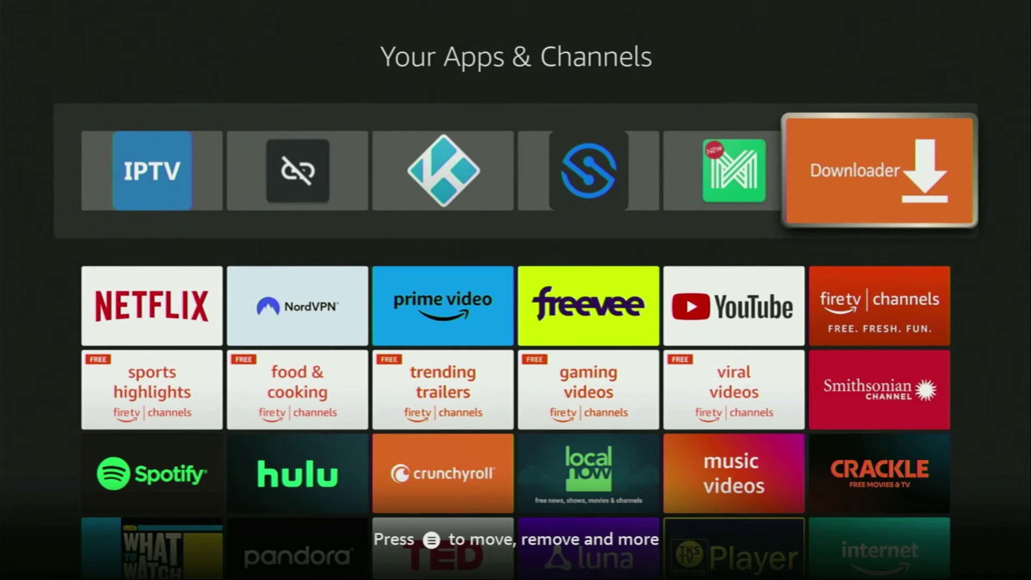
key("Down")
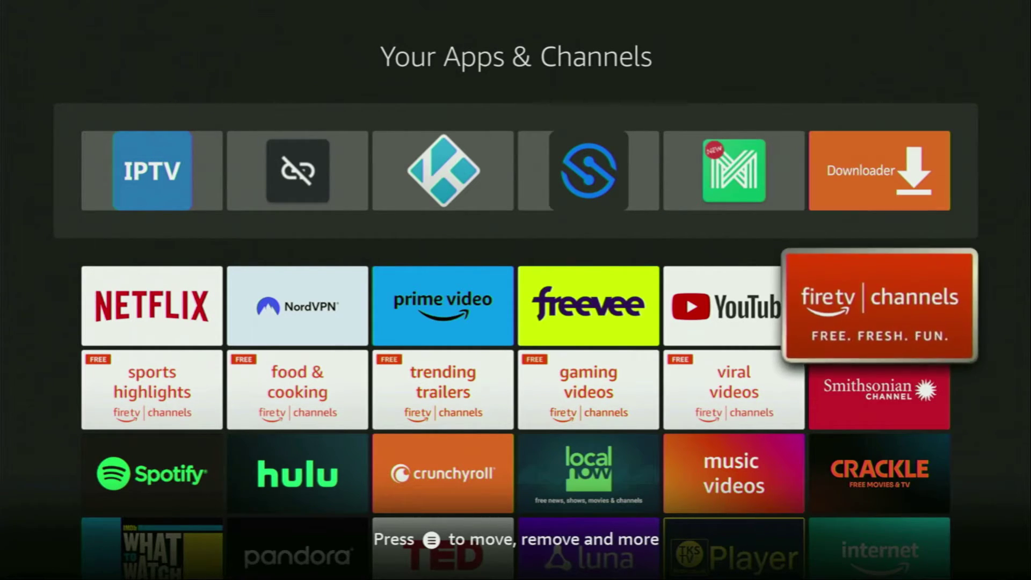
key("Left")
key("Left")
key("Left")
key("Left")
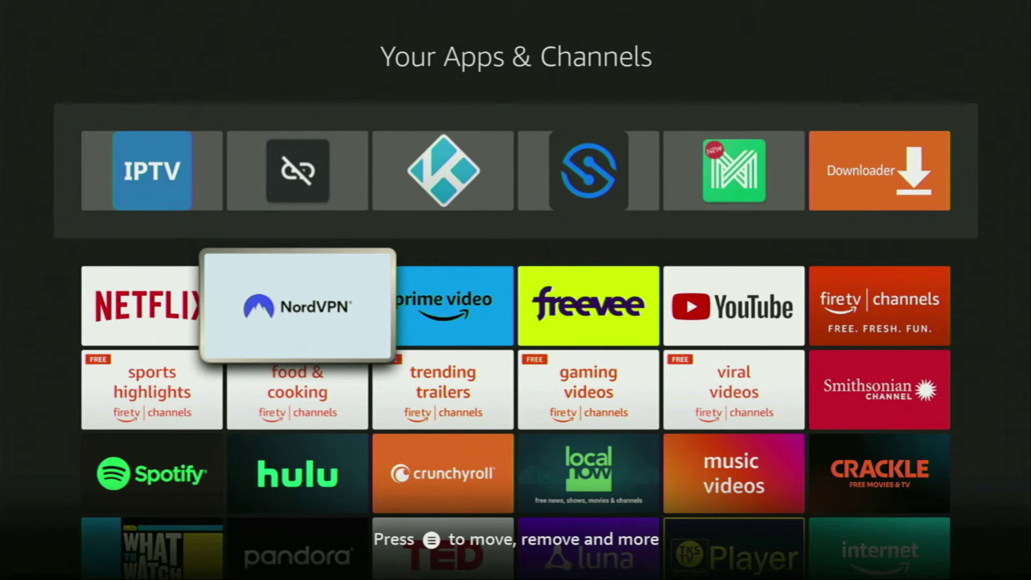
key("Return")
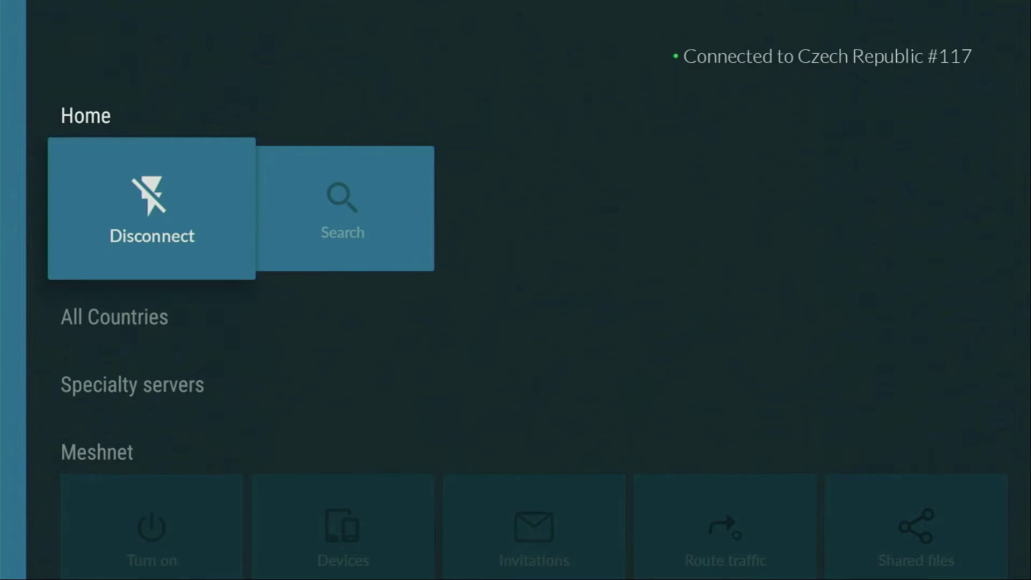
Step: Scroll All Countries past Bahamas, Bermuda and Bulgaria to Croatia and connect to it
key("Down")
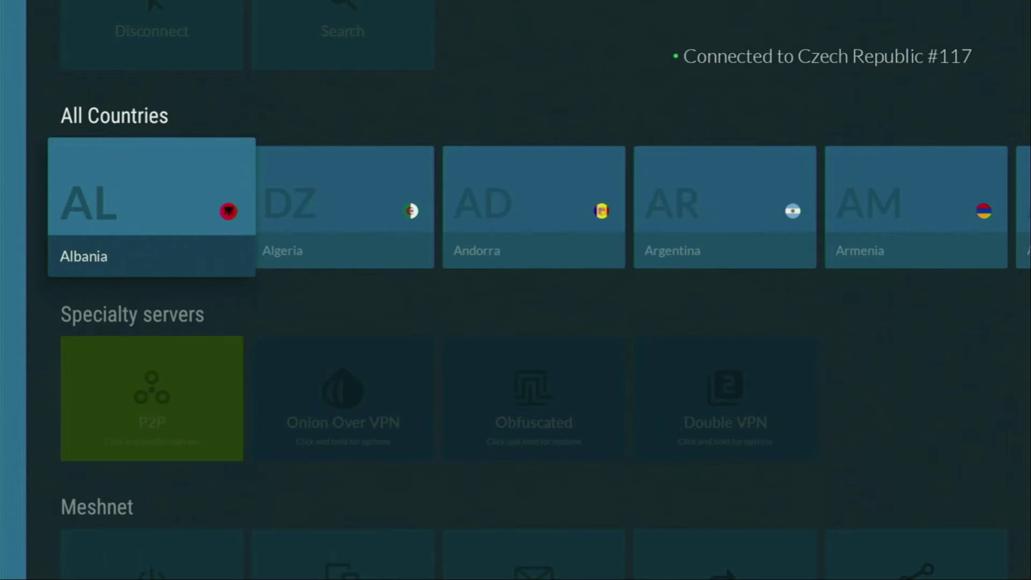
key("Right")
key("Right")
key("Right")
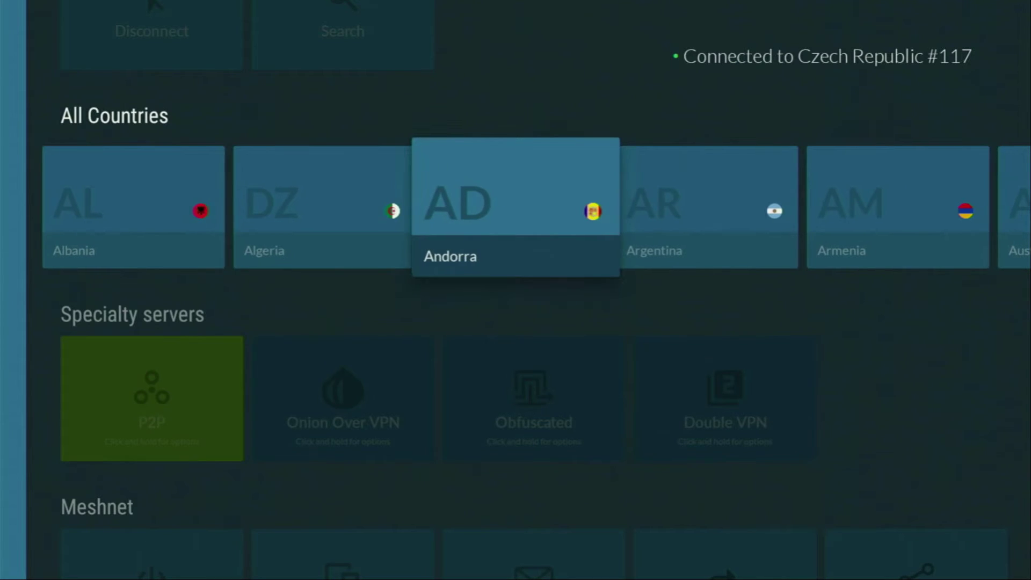
key("Right")
key("Right")
key("Right")
key("Right")
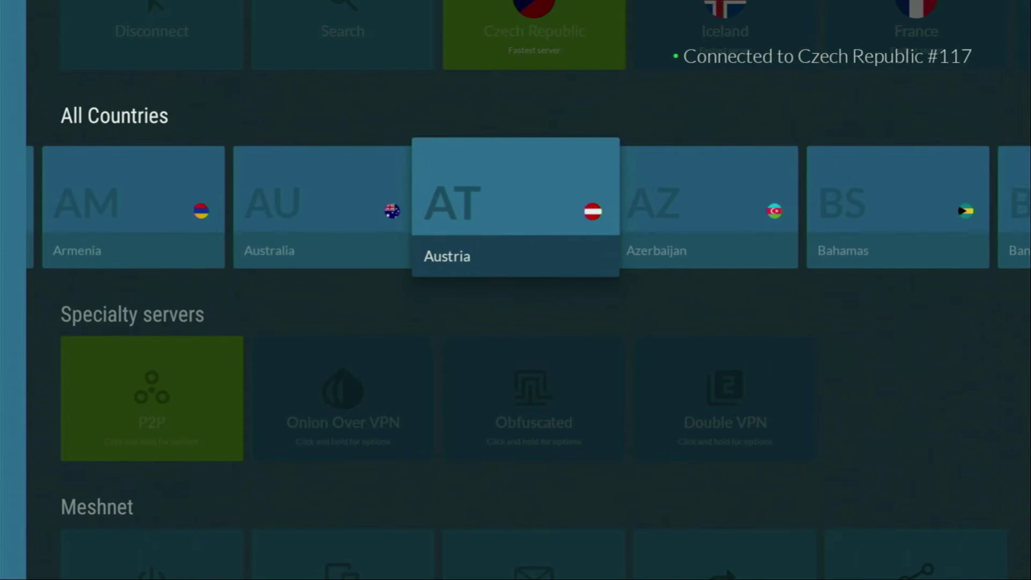
key("Right")
key("Right")
key("Right")
key("Right")
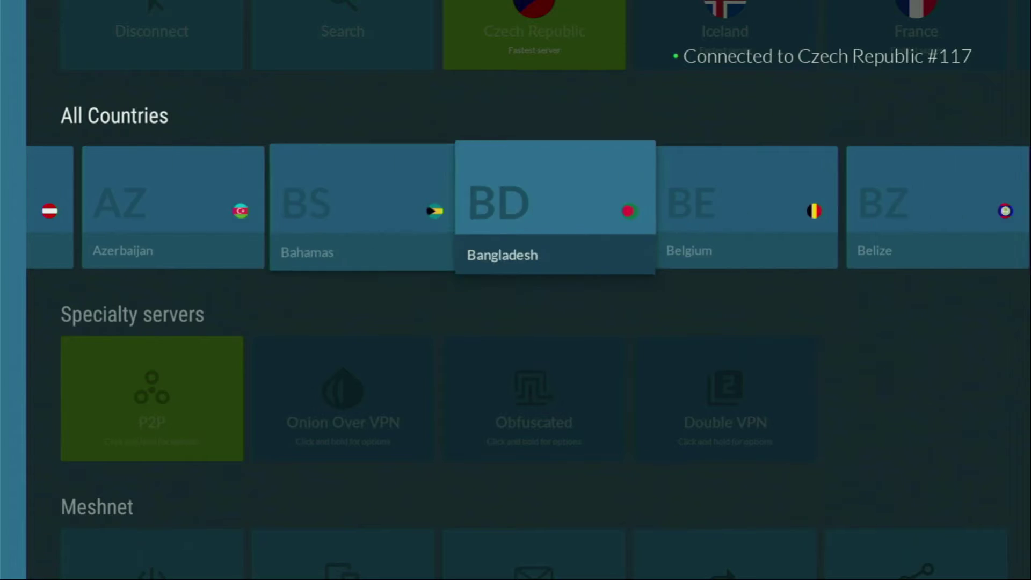
key("Right")
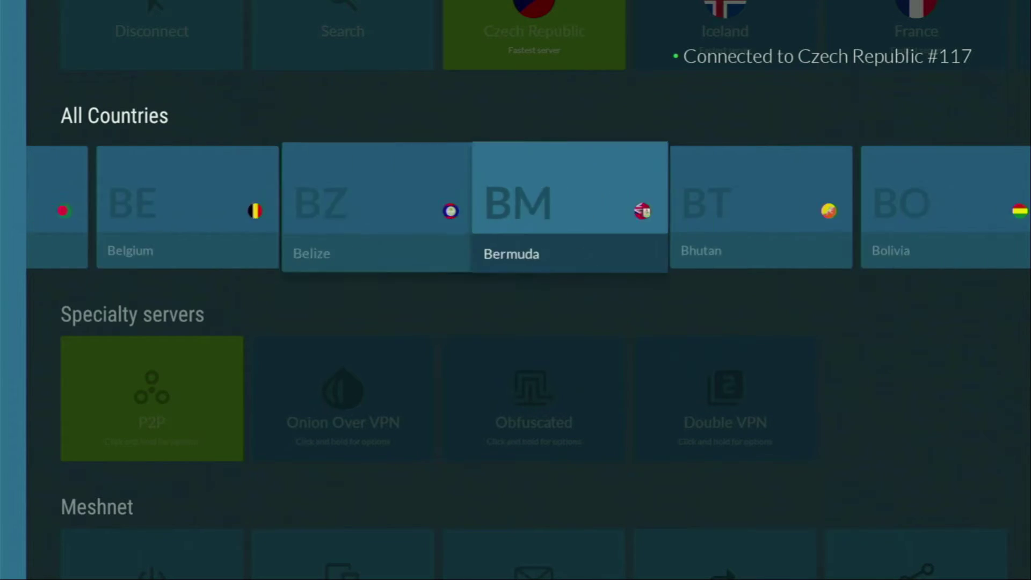
key("Right")
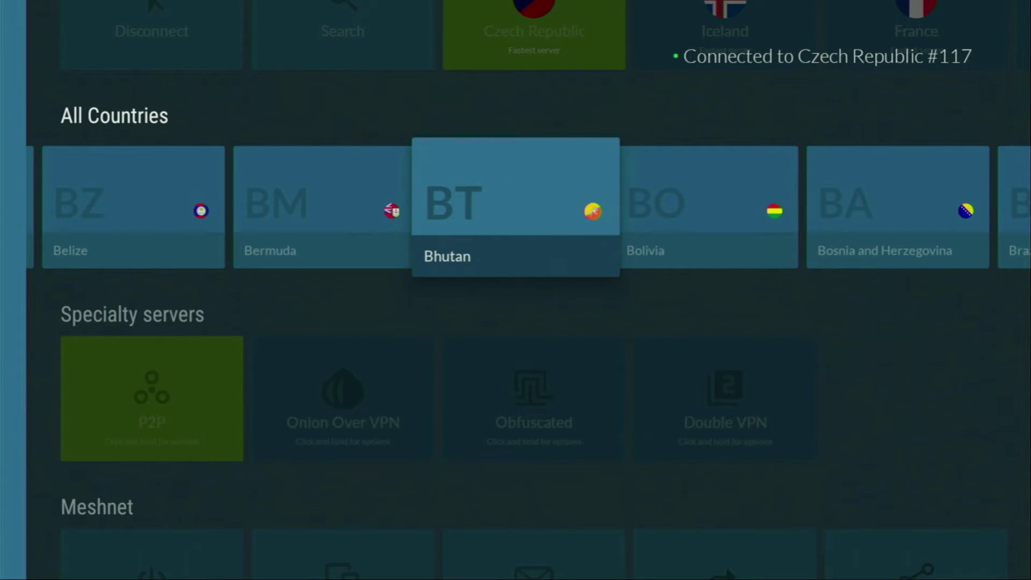
key("Right")
key("Right")
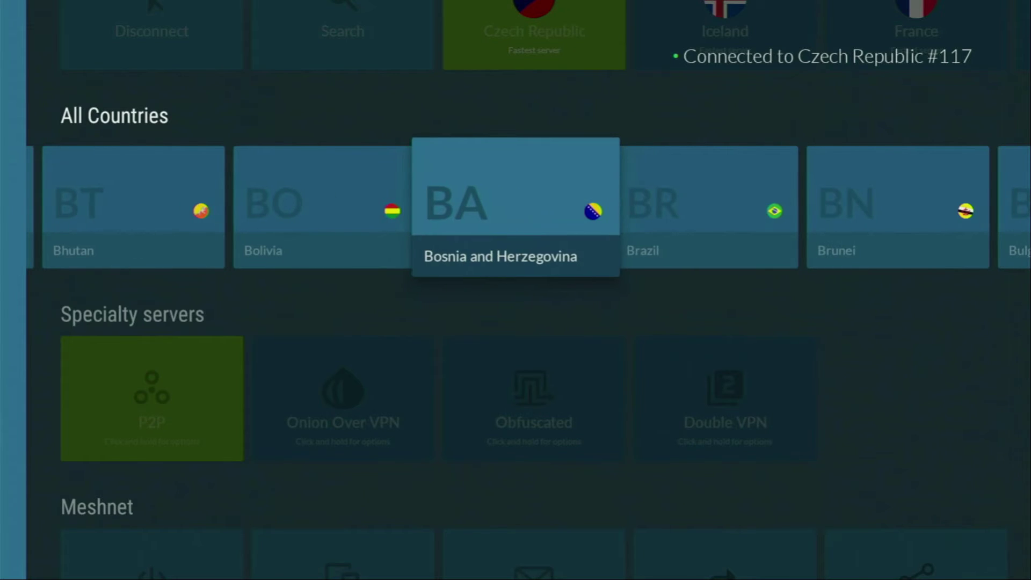
key("Right")
key("Right")
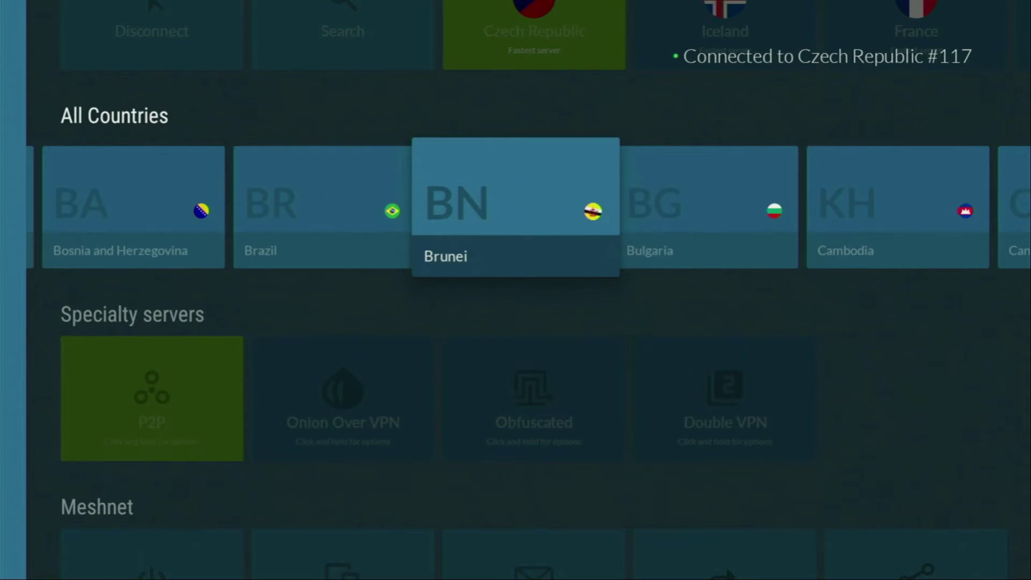
key("Right")
key("Right")
key("Right")
key("Right")
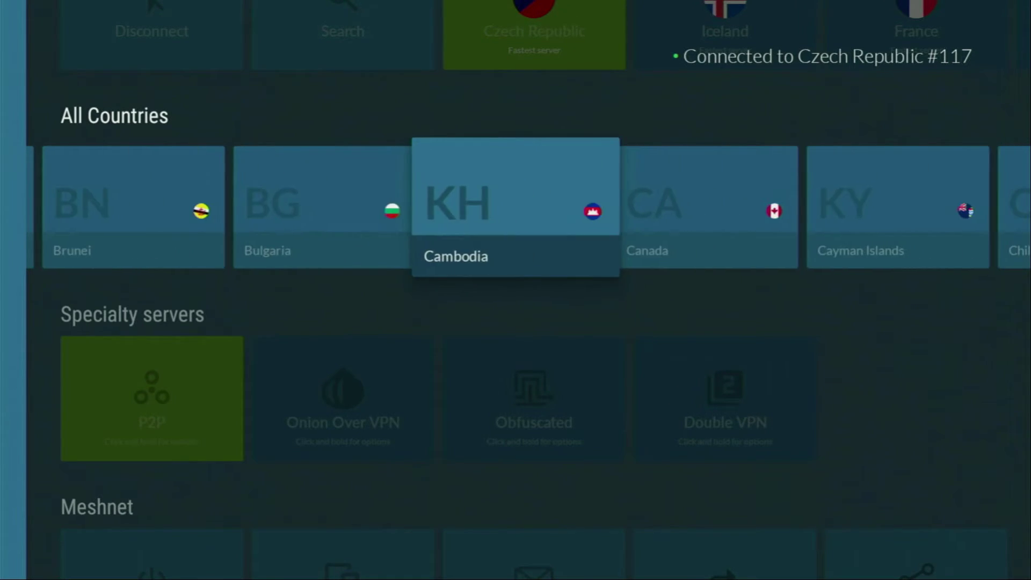
key("Right")
key("Right")
key("Right")
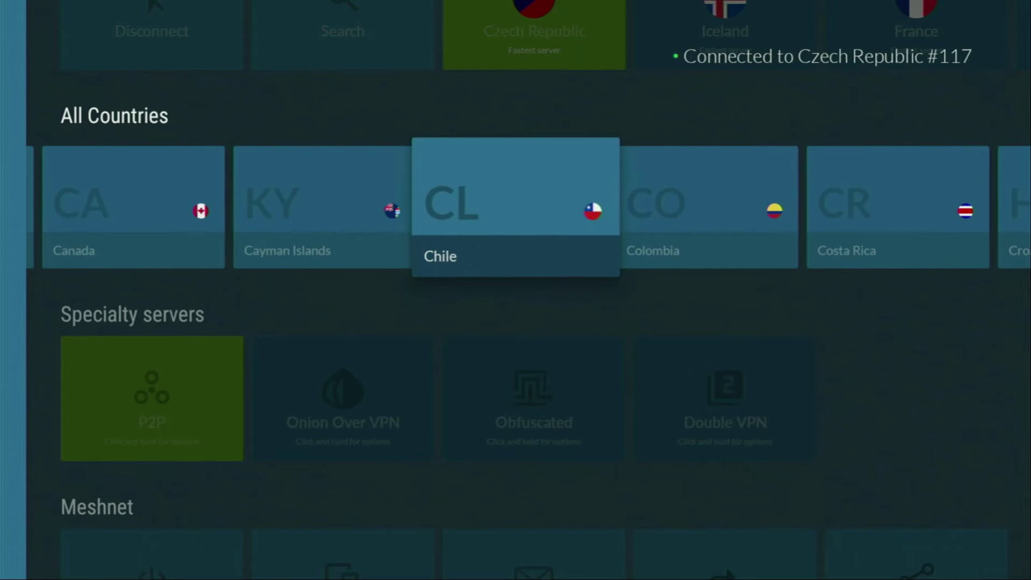
key("Right")
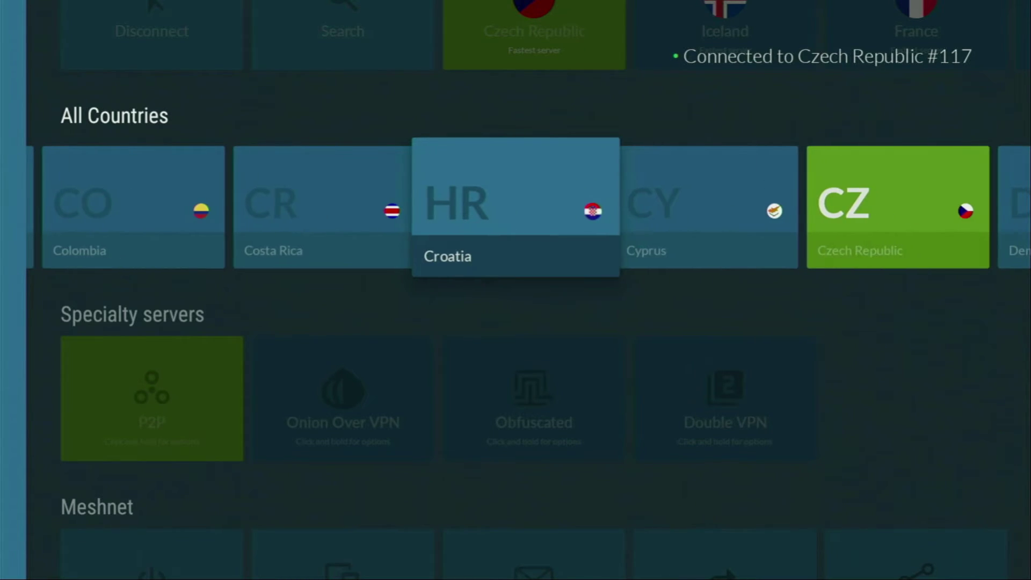
key("Return")
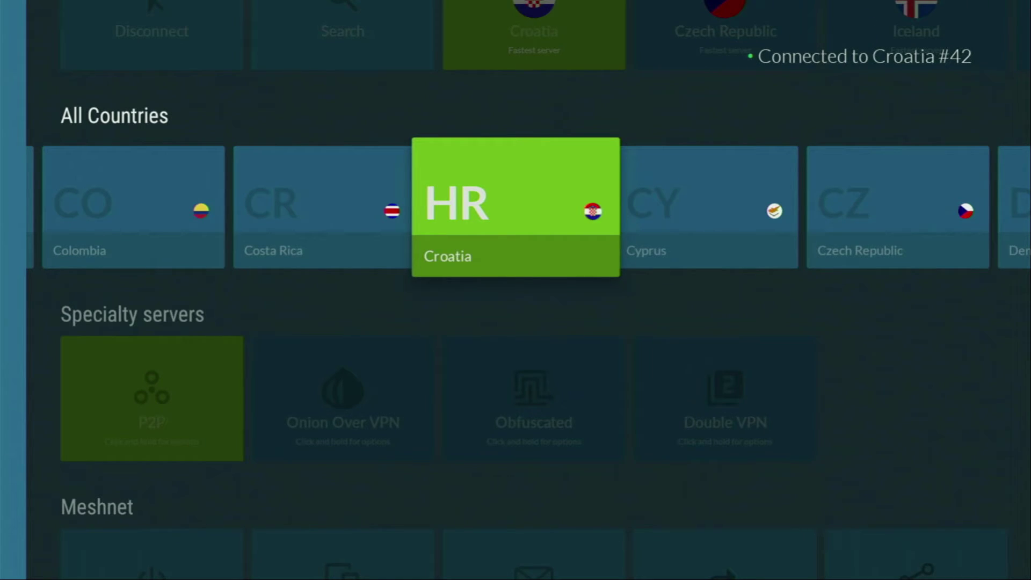
Step: Browse the Home row past Croatia and Czech Republic, then return to All Countries
key("Up")
key("Right")
key("Right")
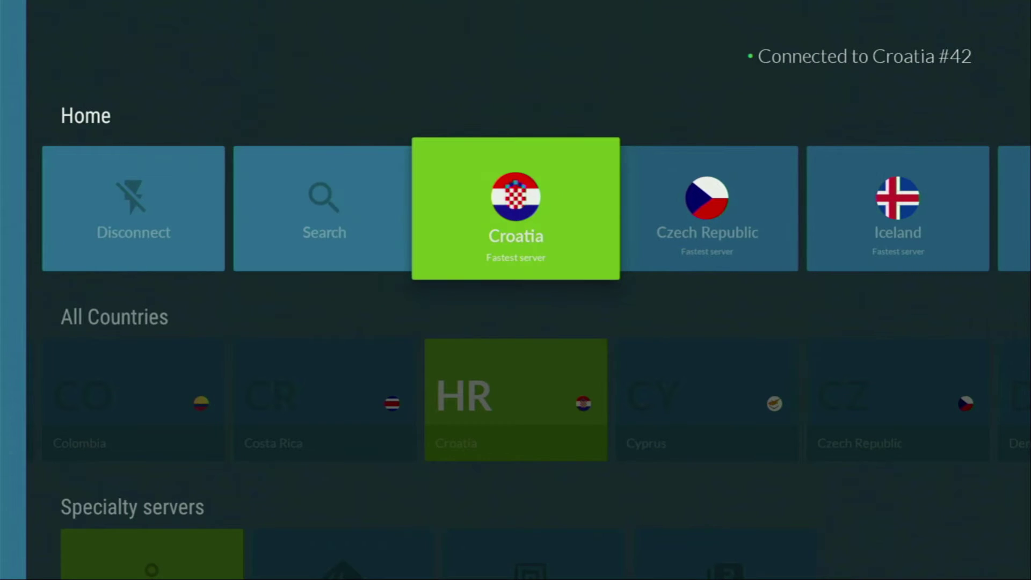
key("Right")
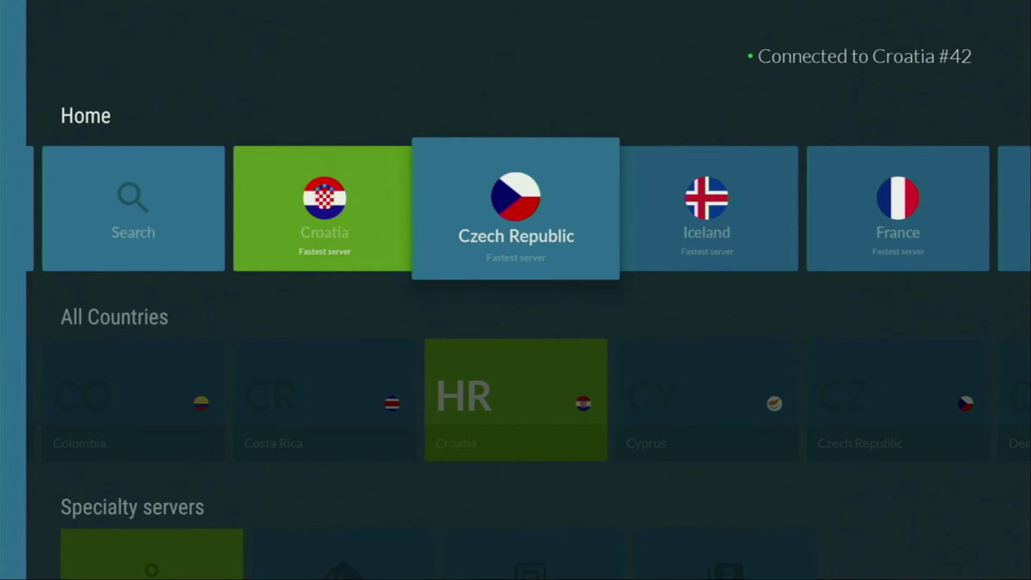
key("Right")
key("Right")
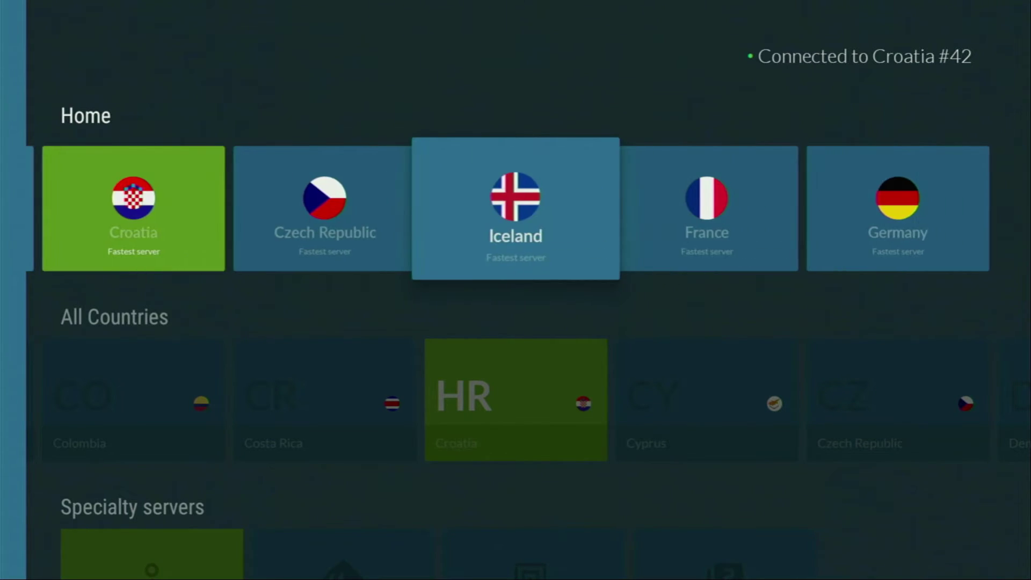
key("Down")
key("Right")
key("Right")
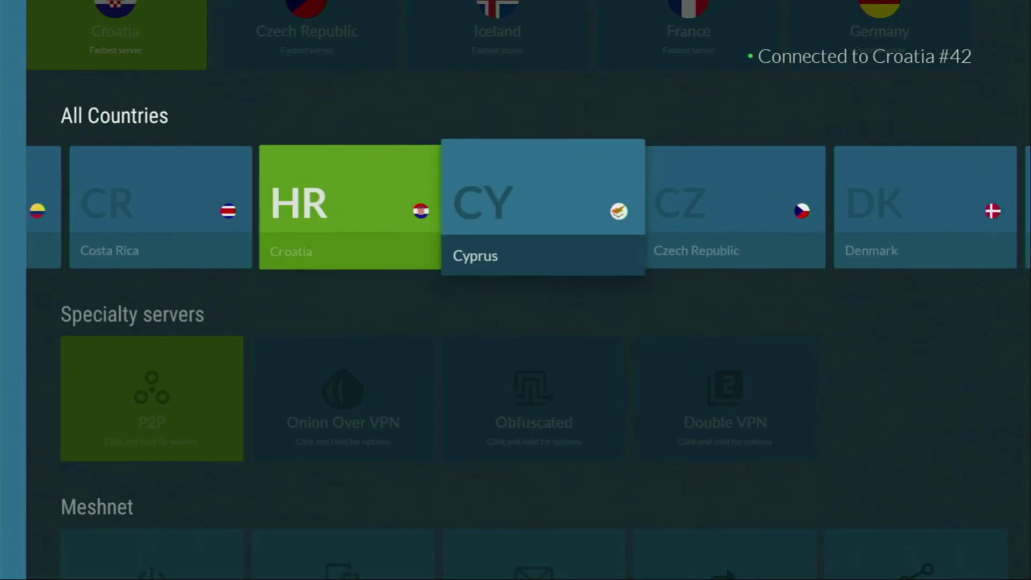
key("Right")
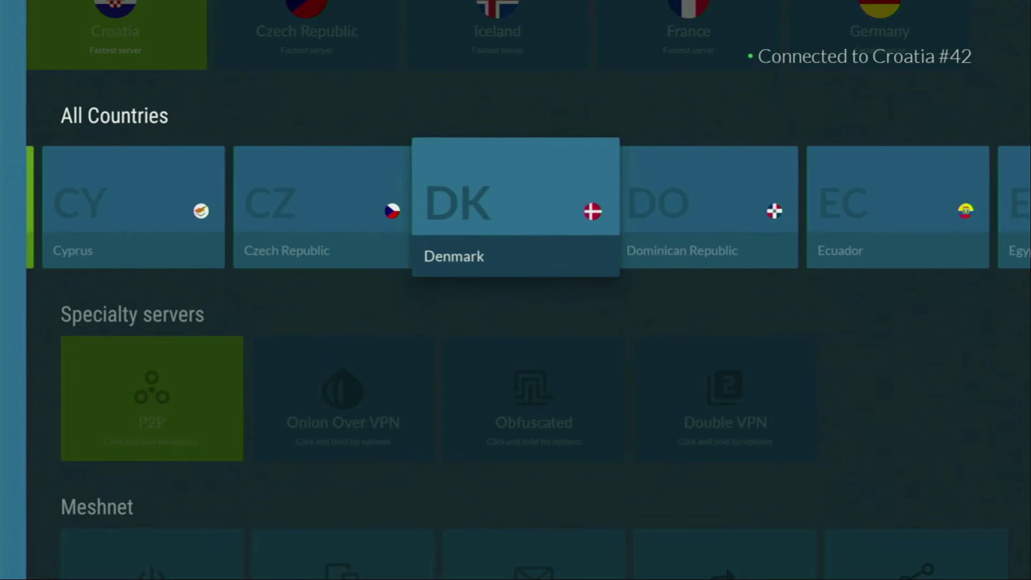
key("Right")
key("Right")
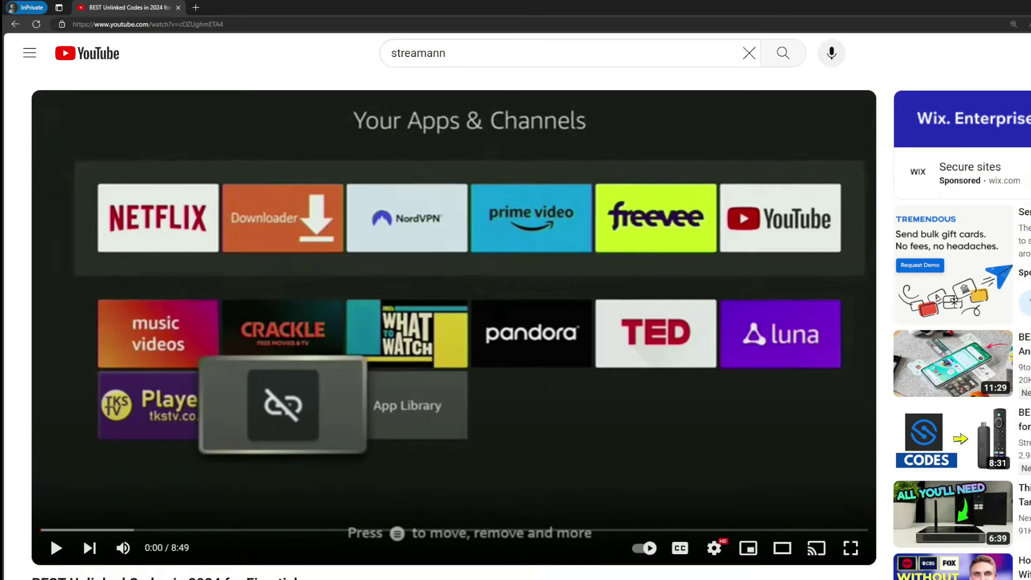
Step: Expand the video description and open the topvpnoffer.com link in the pinned comment
scroll(373, 469, "down", 5)
scroll(373, 469, "down", 3)
left_click(343, 322)
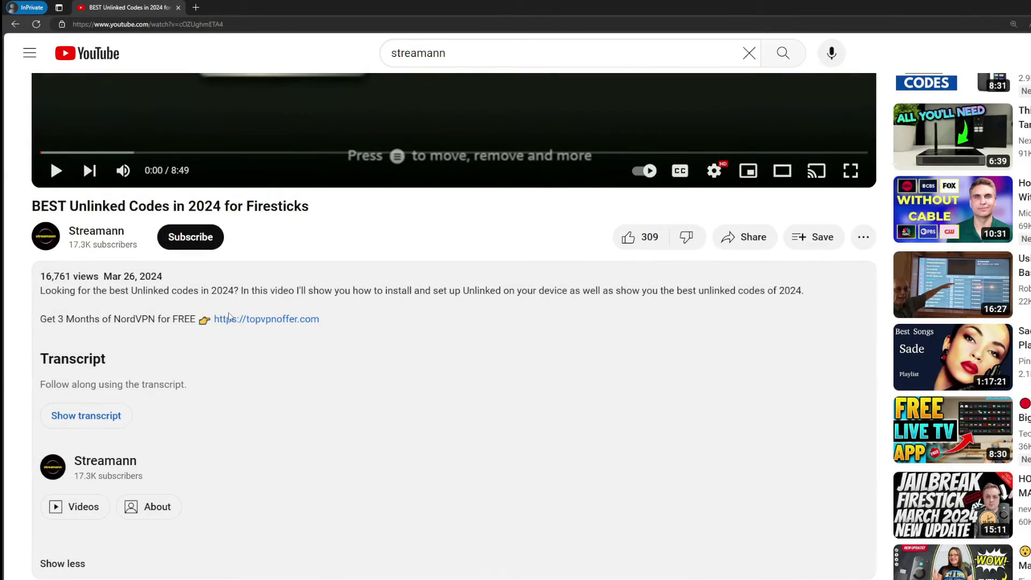
scroll(274, 322, "down", 5)
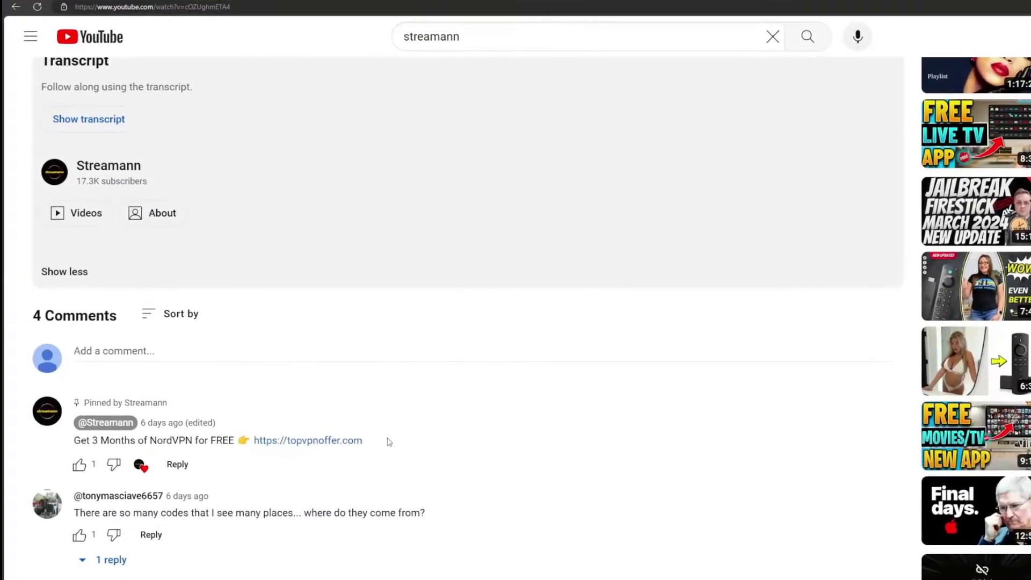
left_click_drag(375, 444, 266, 433)
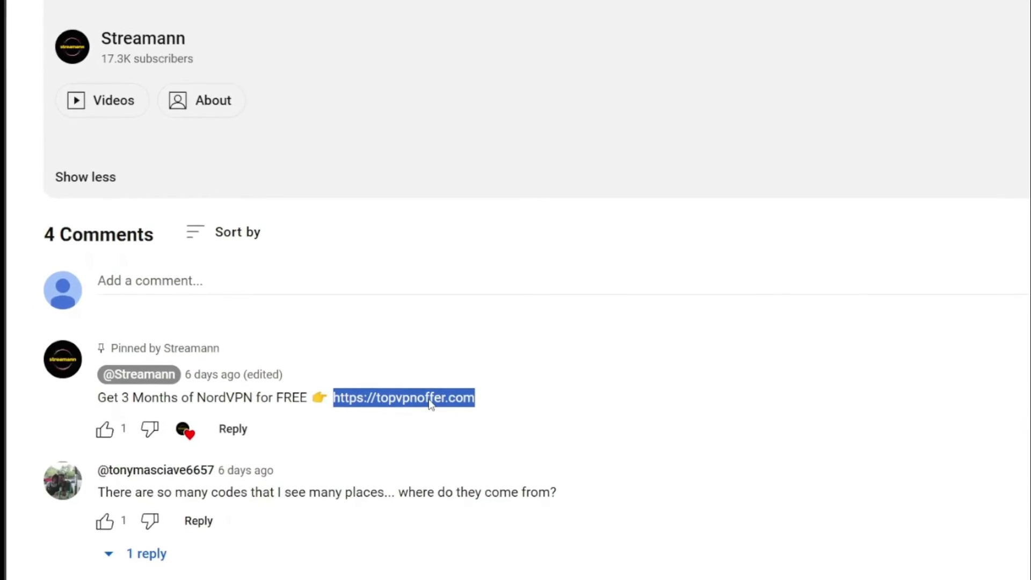
left_click(429, 403)
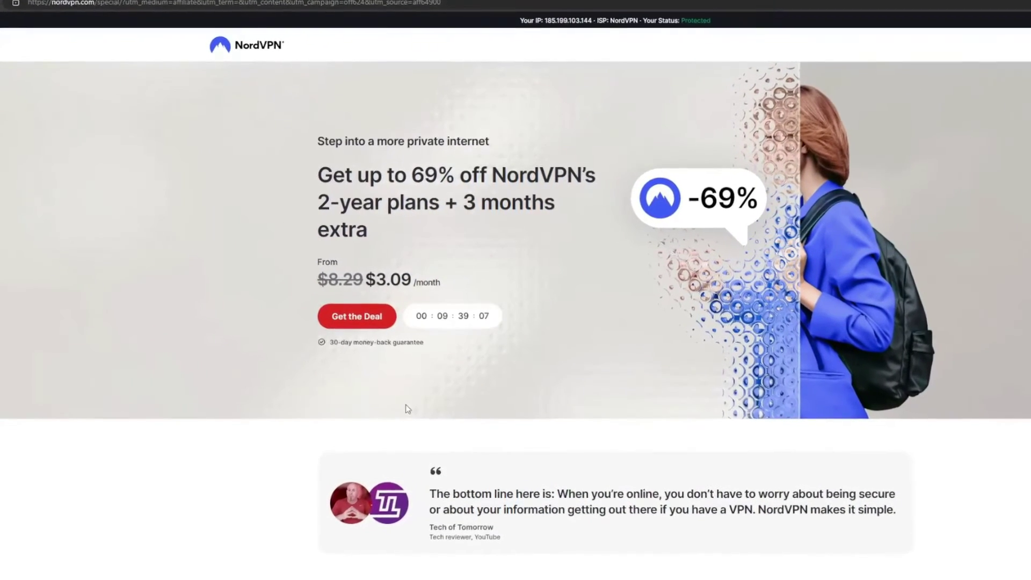
left_click_drag(464, 203, 573, 223)
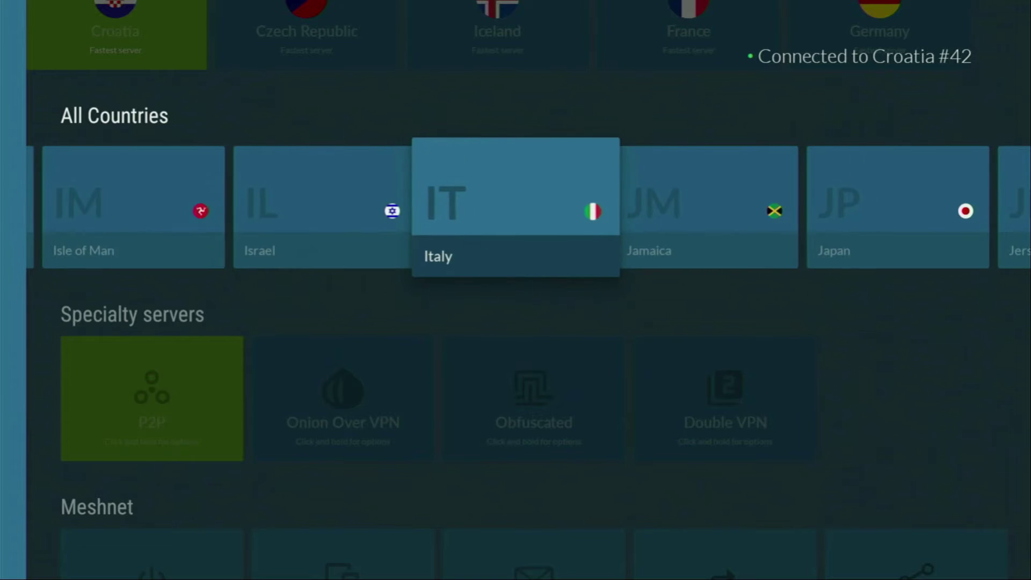
Step: Scroll All Countries through Japan, Kazakhstan and Latvia, then move up to the Home row
key("Right")
key("Right")
key("Right")
key("Right")
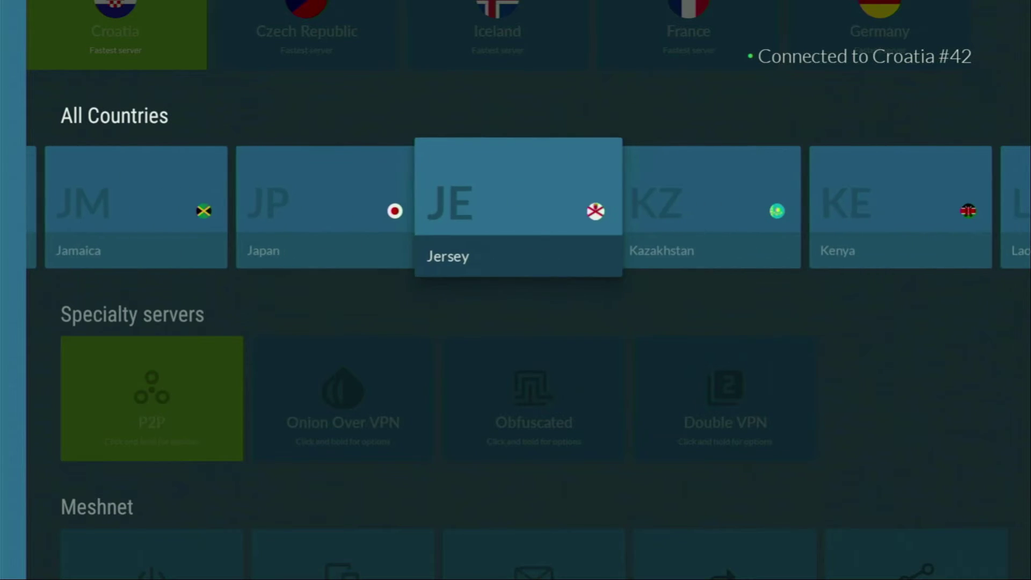
key("Right")
key("Right")
key("Right")
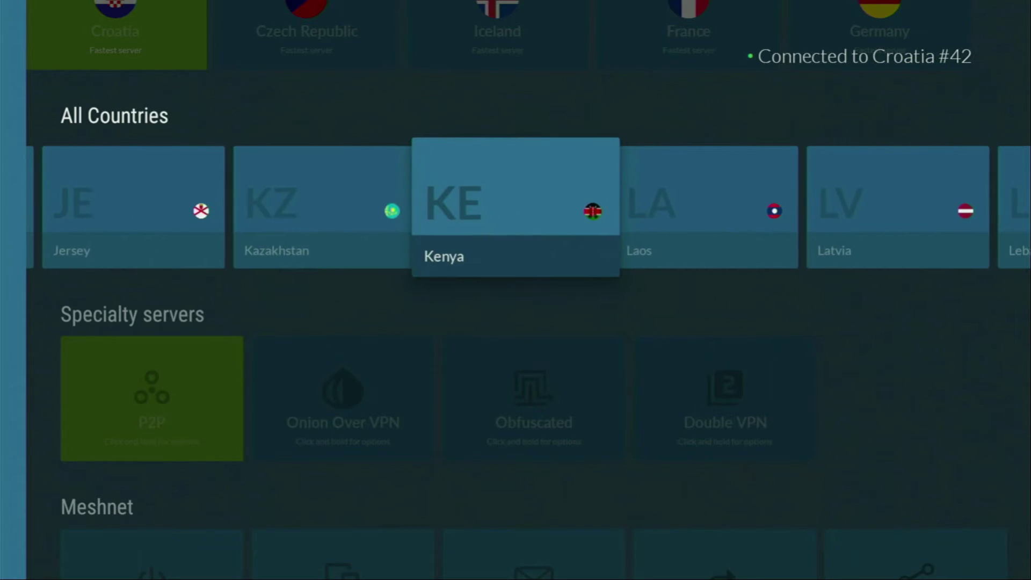
key("Right")
key("Right")
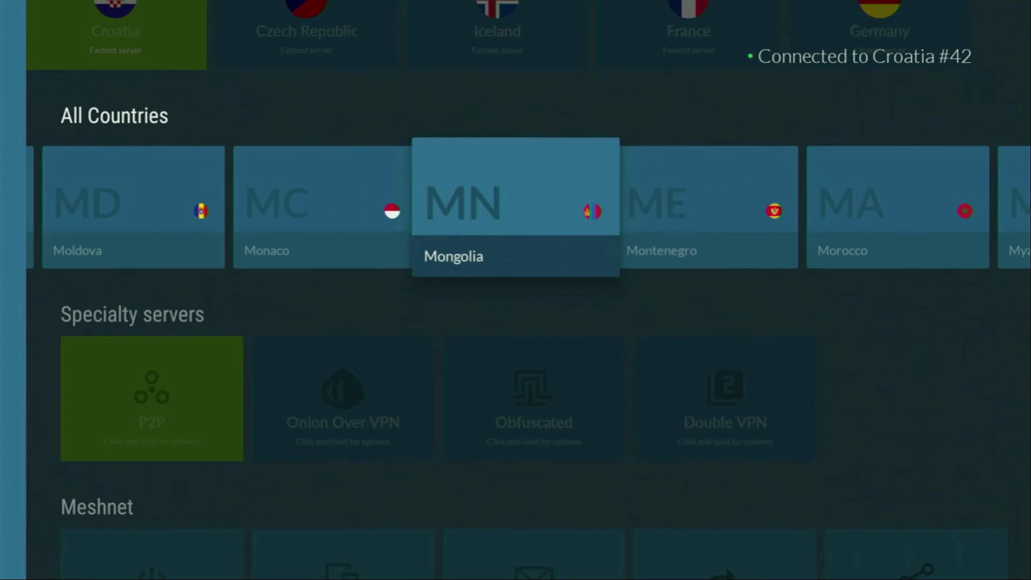
key("Up")
Step: Exit NordVPN to the home screen and launch Downloader
key("Home")
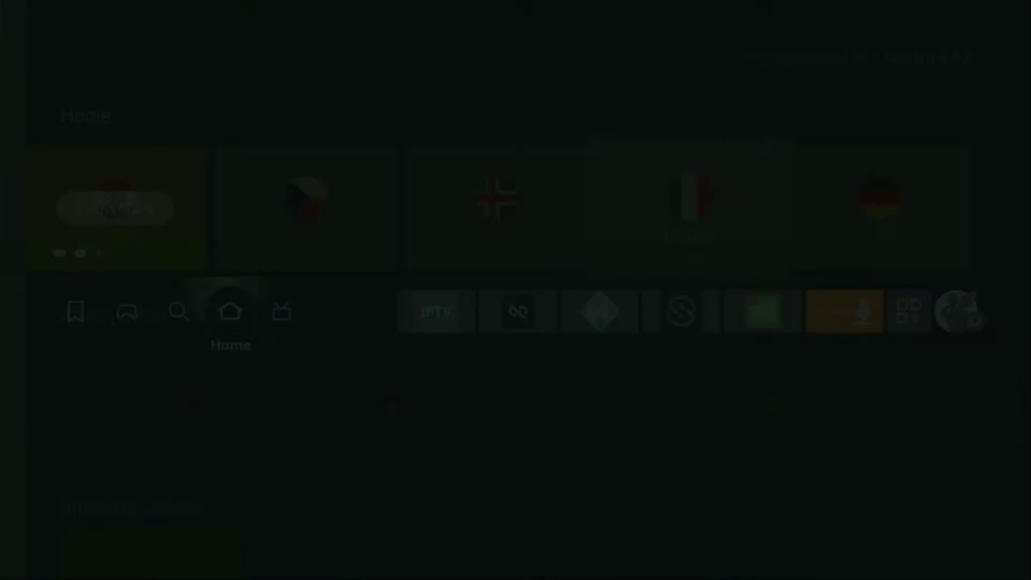
key("Right")
key("Right")
key("Right")
key("Right")
key("Right")
key("Right")
key("Right")
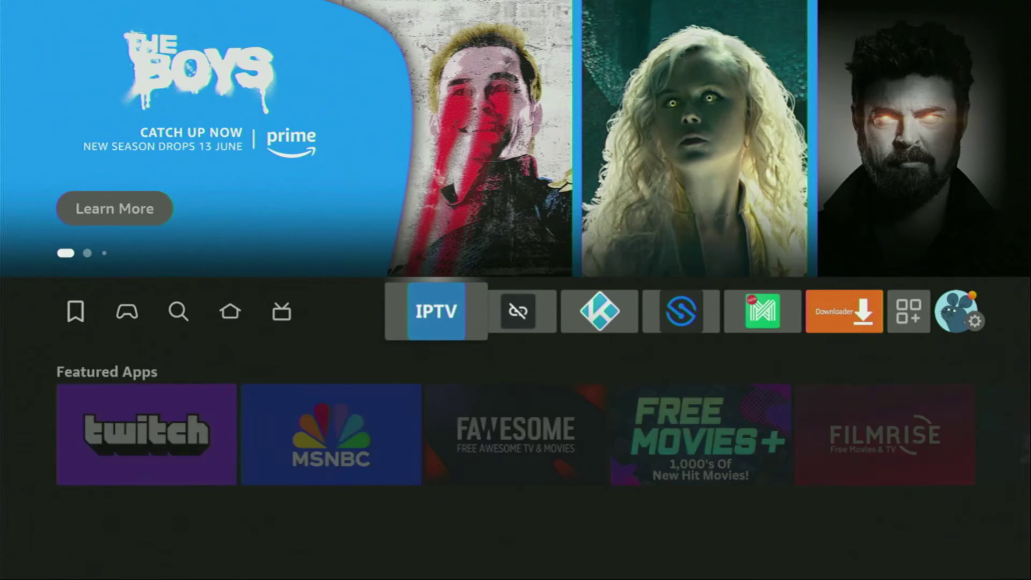
key("Return")
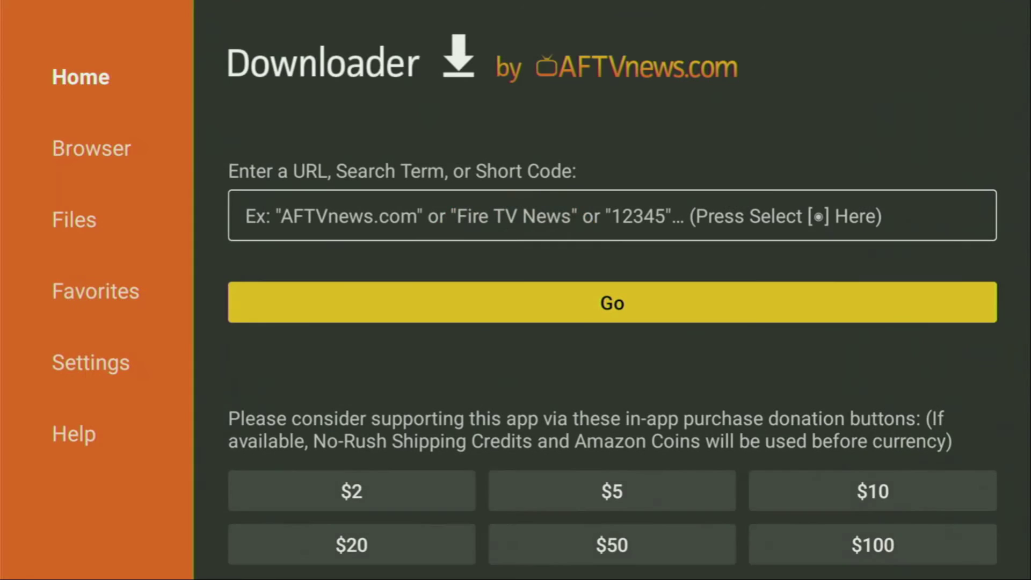
Step: Return to Downloader's Home section and bring up the keyboard in the URL field
key("Left")
key("Up")
key("Up")
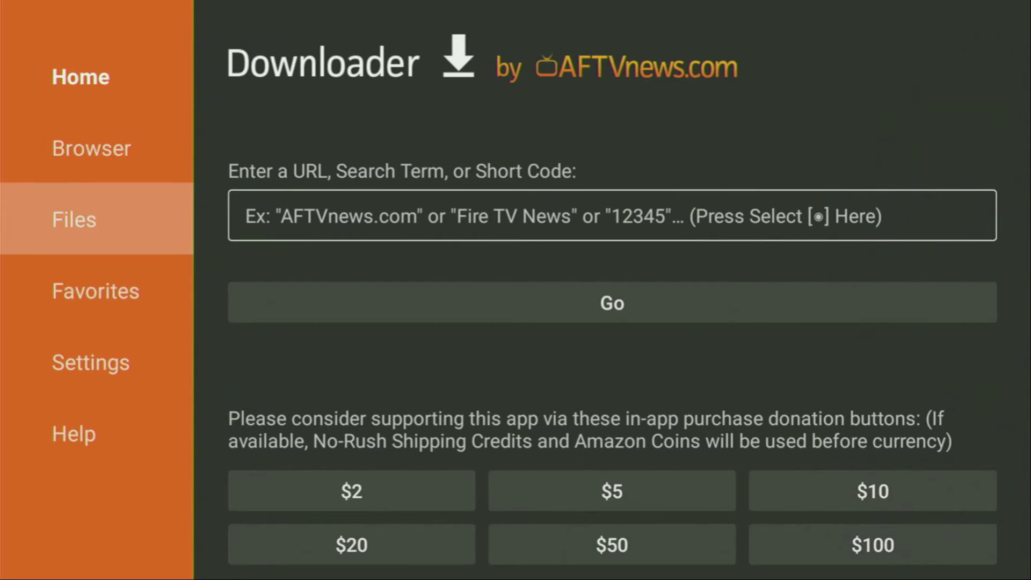
key("Up")
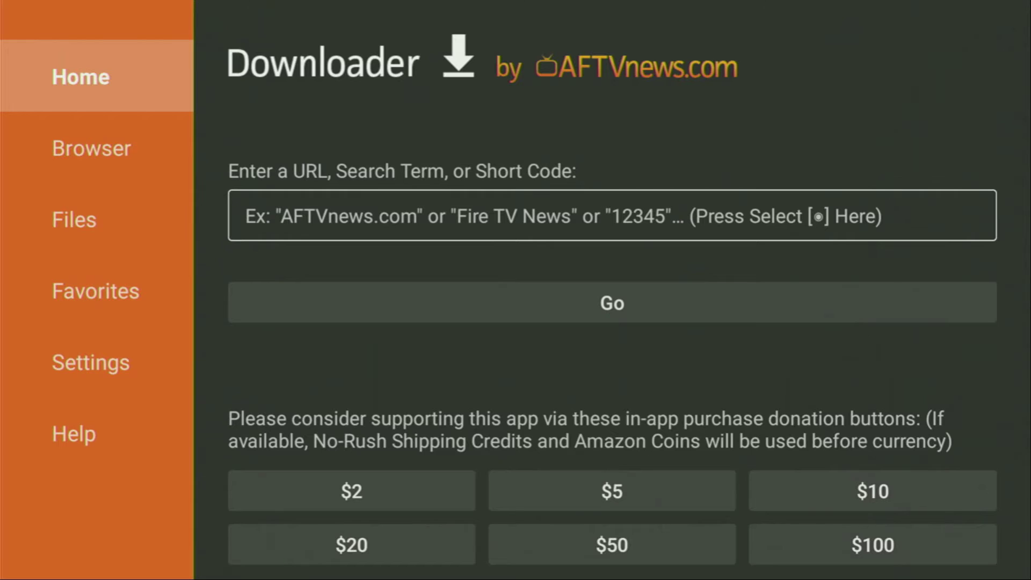
key("Down")
key("Up")
key("Right")
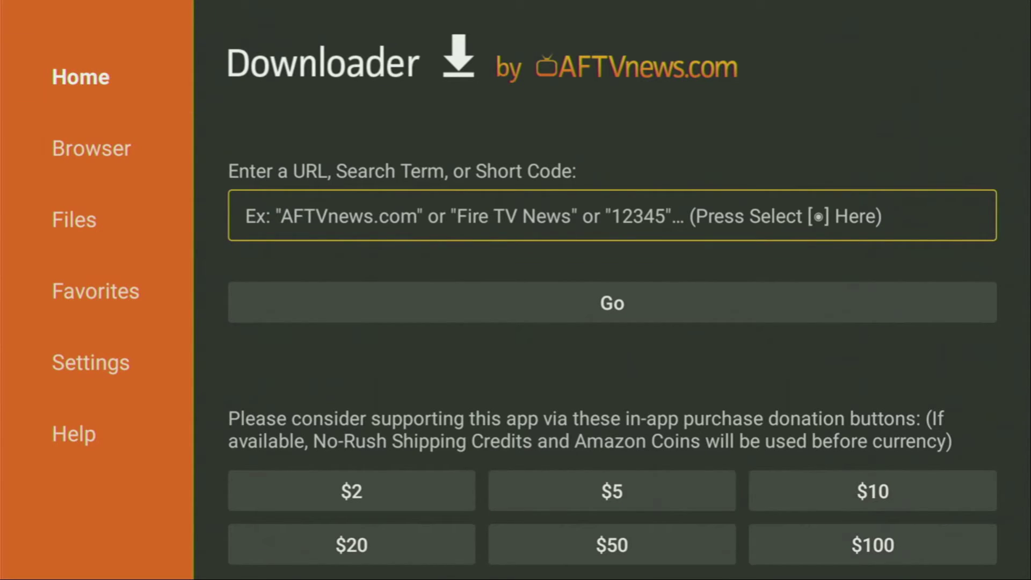
key("Return")
key("Up")
key("Right")
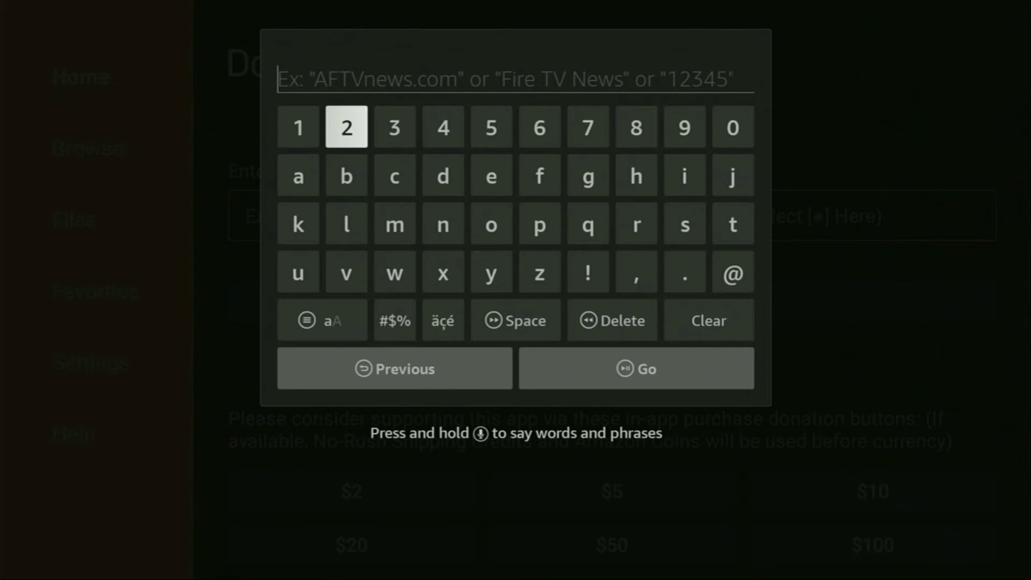
Step: Enter short code 28907 on the keyboard and submit it with Go
key("Return")
key("Left")
key("Left")
key("Left")
key("Left")
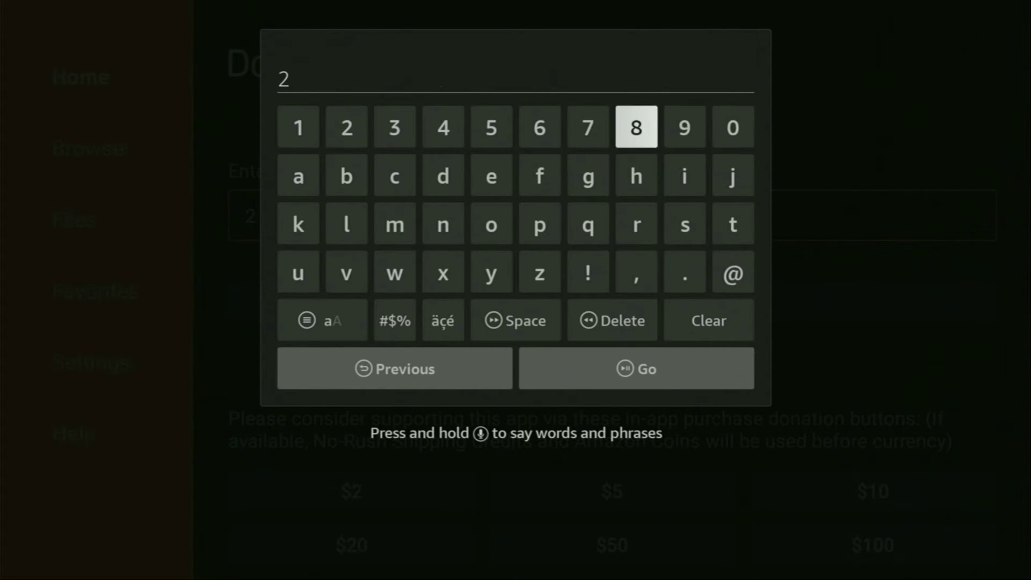
key("Return")
key("Right")
key("Return")
key("Right")
key("Return")
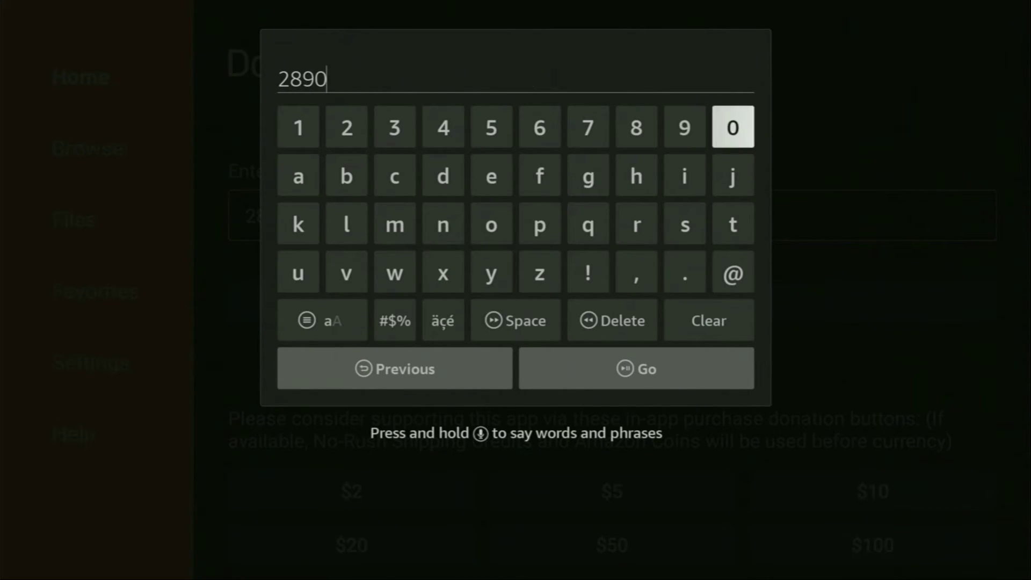
key("Left")
key("Left")
key("Left")
key("Return")
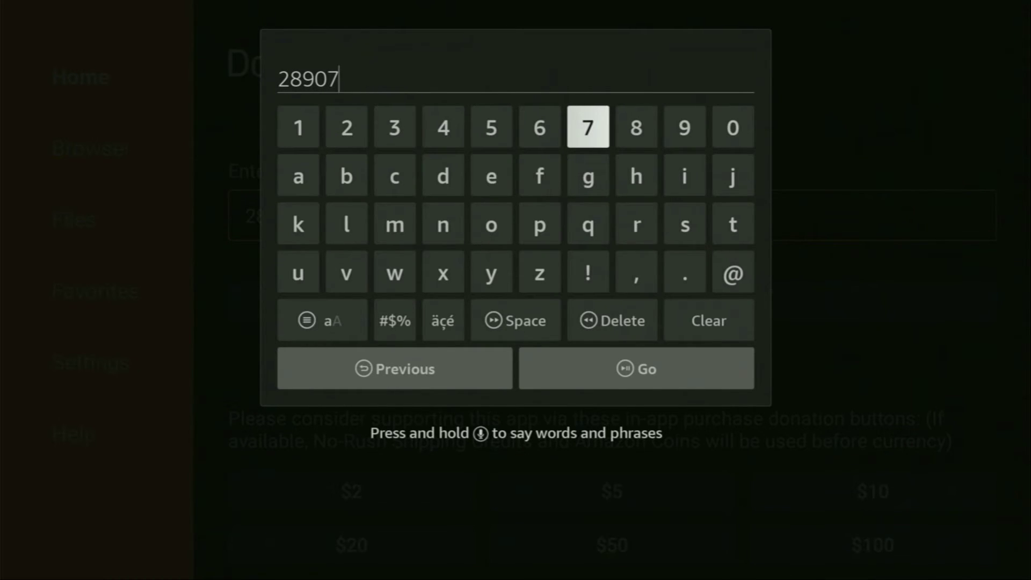
key("Down")
key("Down")
key("Down")
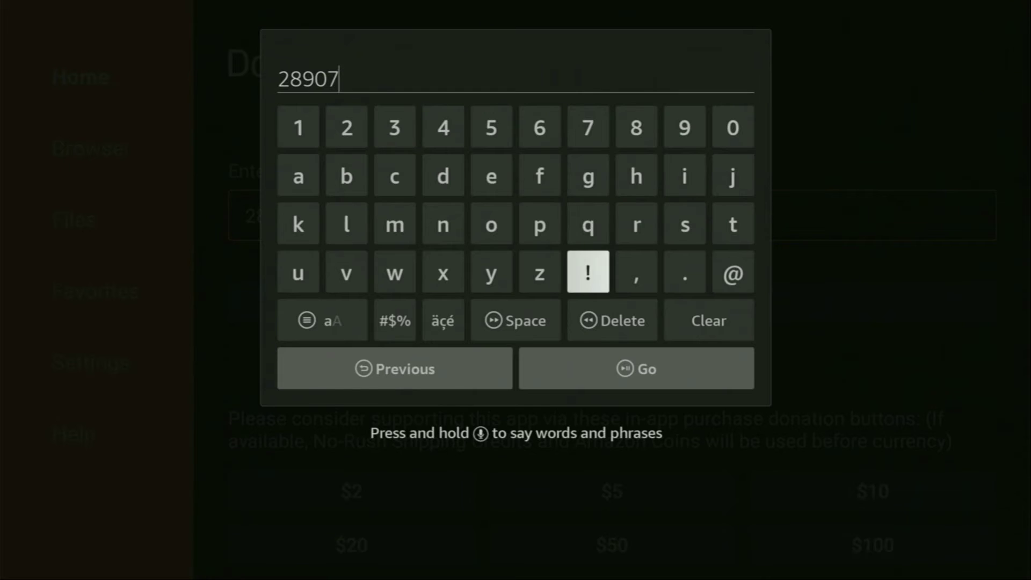
key("Down")
key("Down")
key("Return")
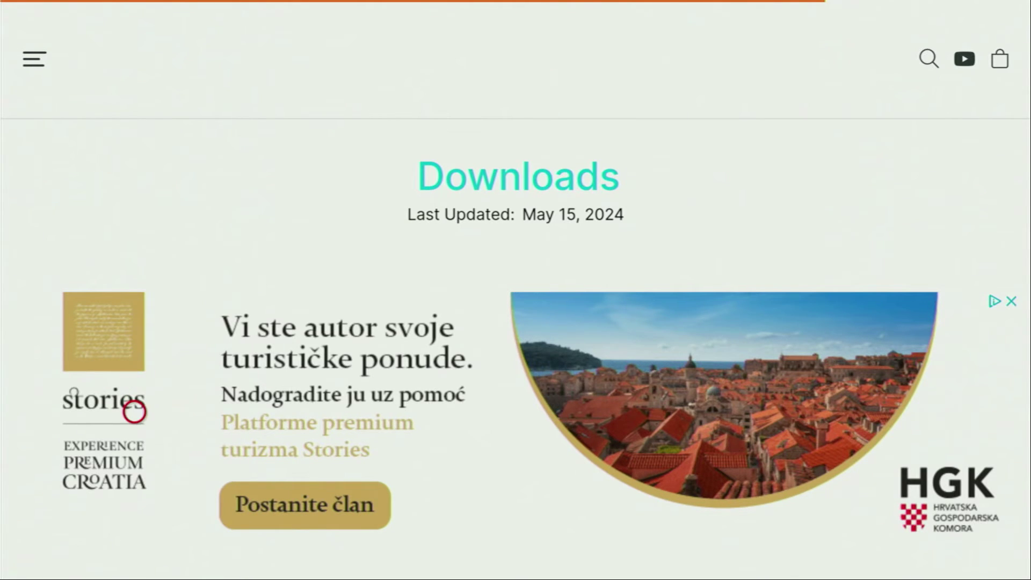
Step: Go to the site's Browsers category, choose Google Chrome, dismiss the ad, and reach its download buttons
scroll(134, 558, "down", 8)
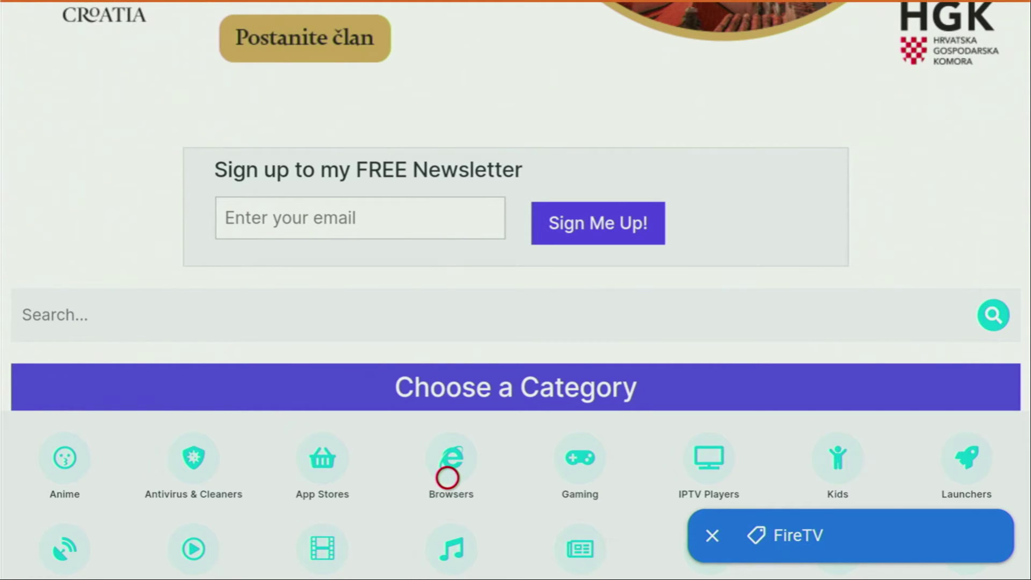
left_click(447, 477)
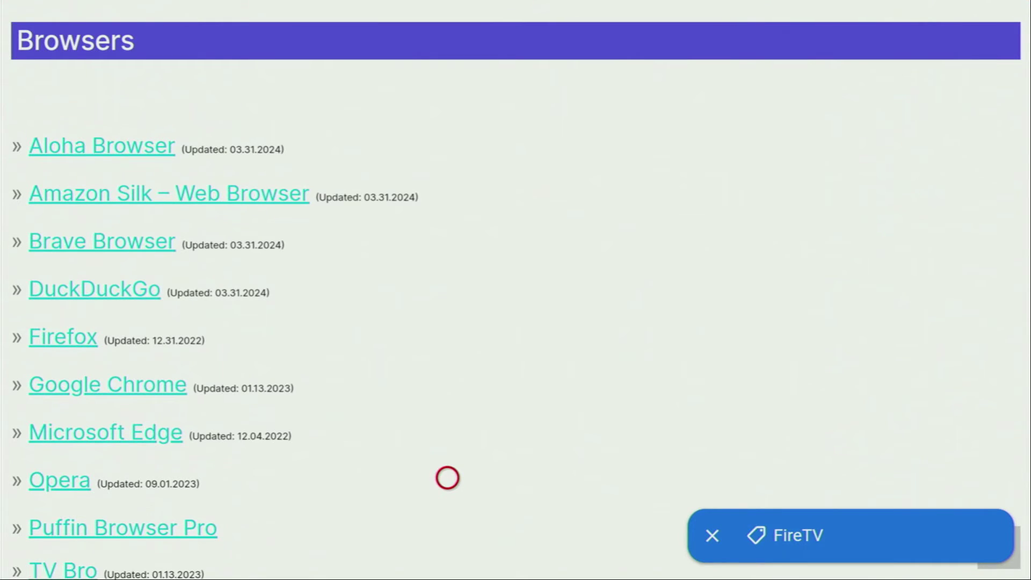
scroll(446, 537, "down", 2)
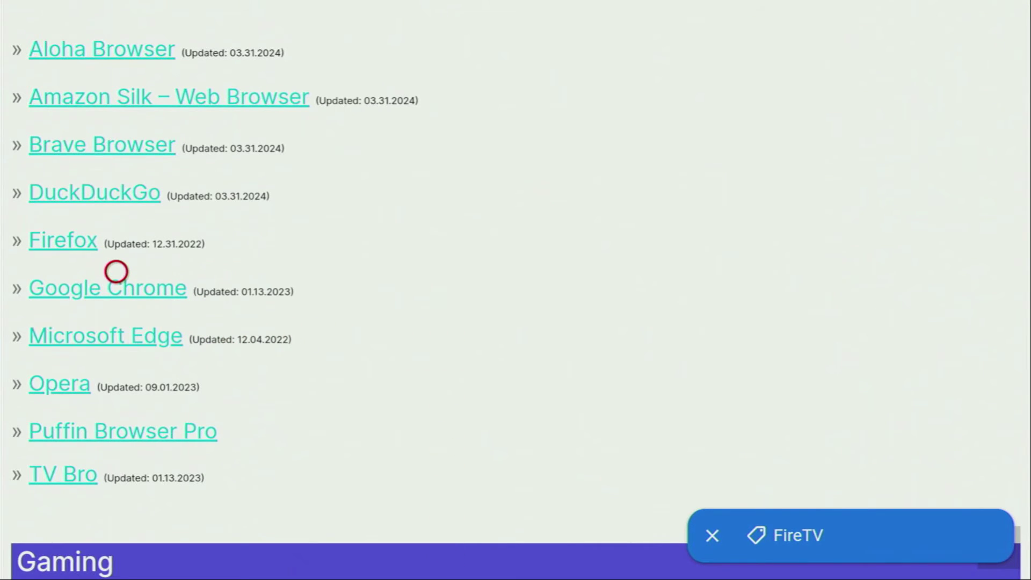
left_click(116, 272)
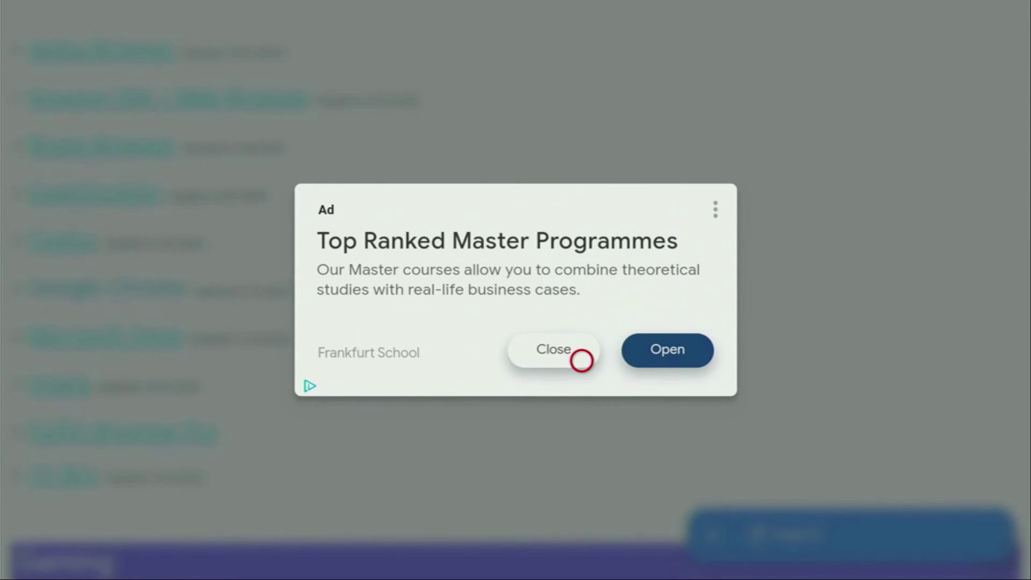
left_click(527, 361)
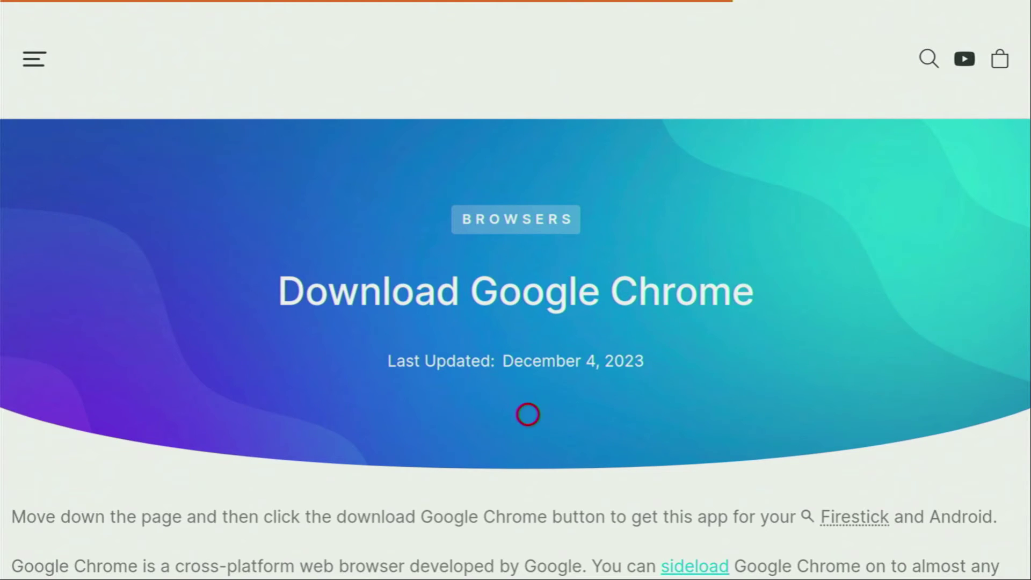
scroll(527, 539, "down", 10)
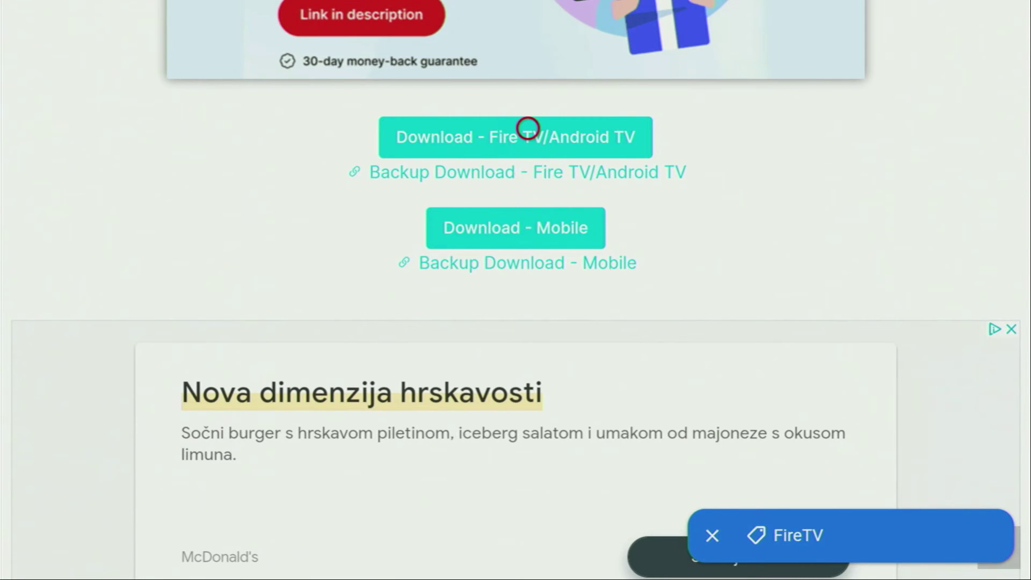
Step: Download the 102.7 MB Fire TV/Android TV Chrome build and start its installation
left_click(527, 127)
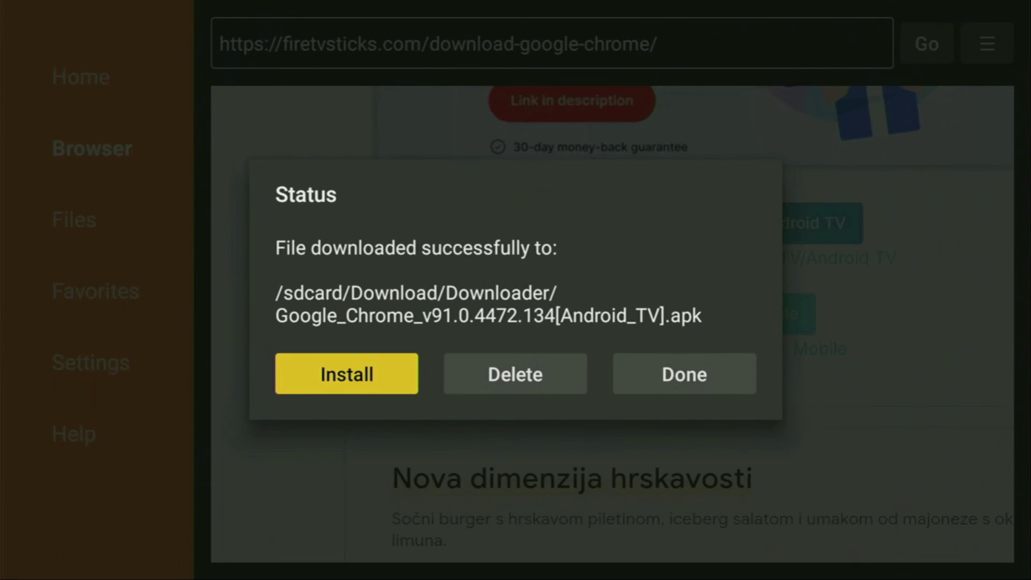
key("Return")
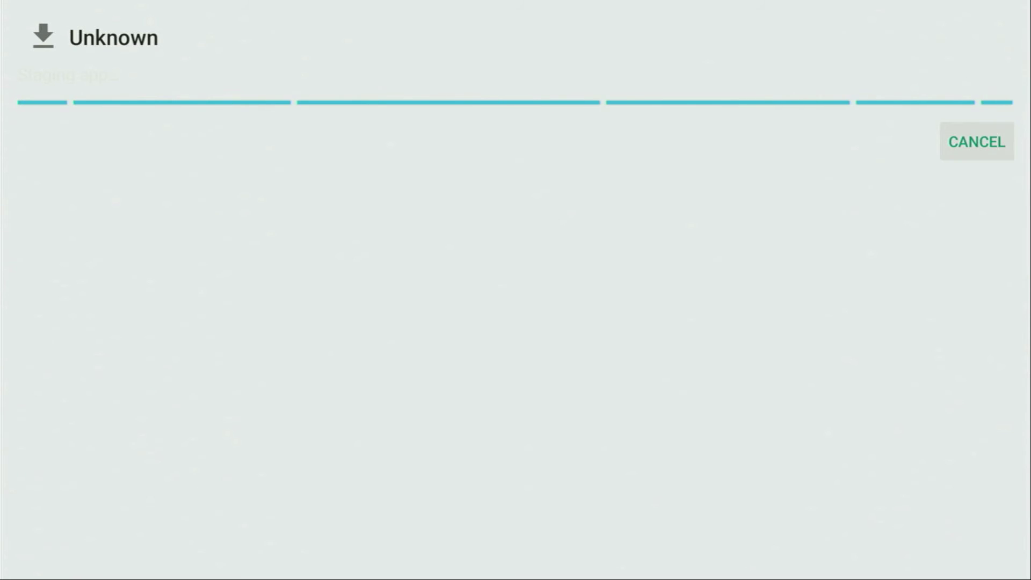
Step: Install Chrome, then choose DONE instead of launching it
key("Tab")
key("Return")
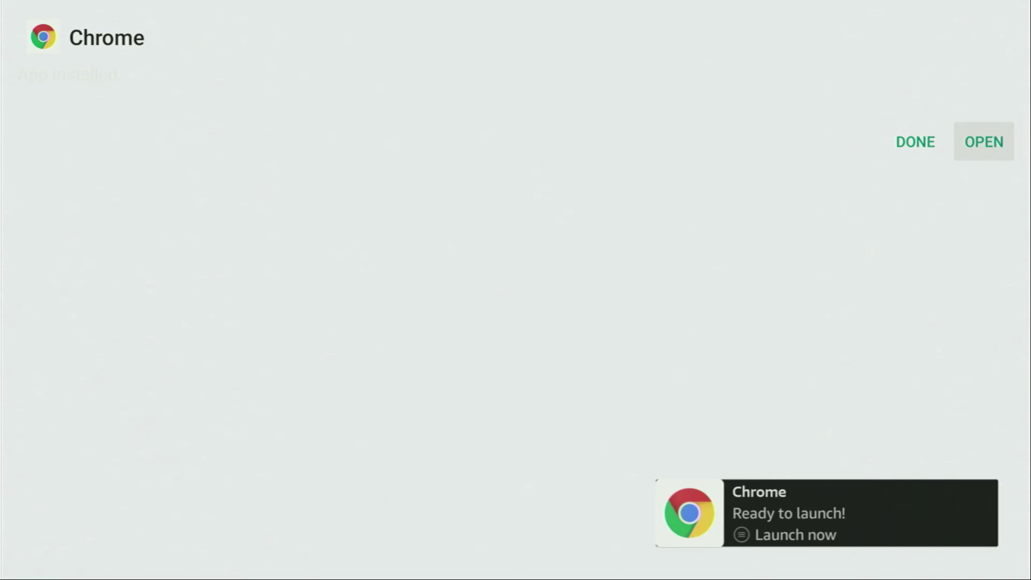
key("Left")
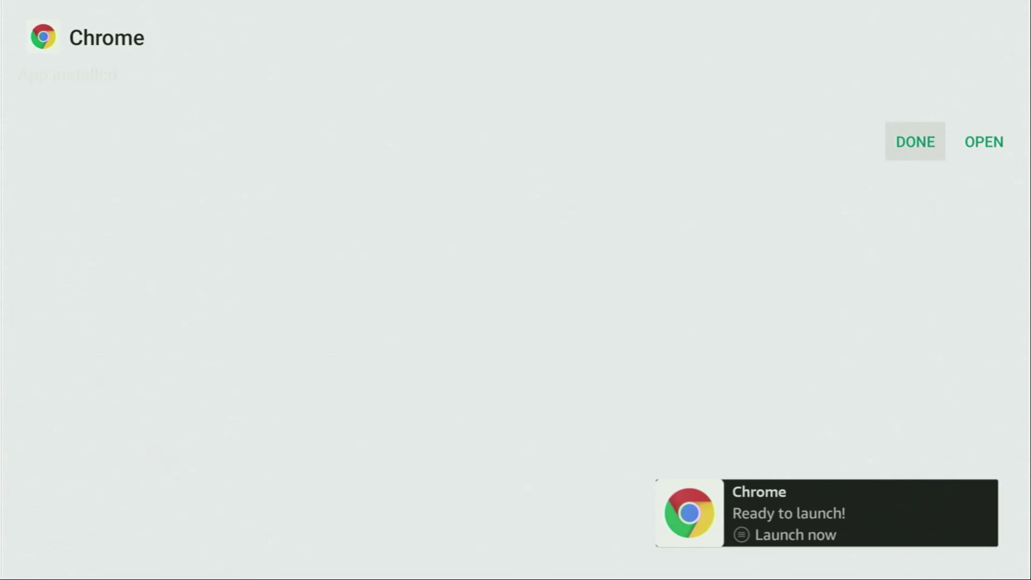
key("Return")
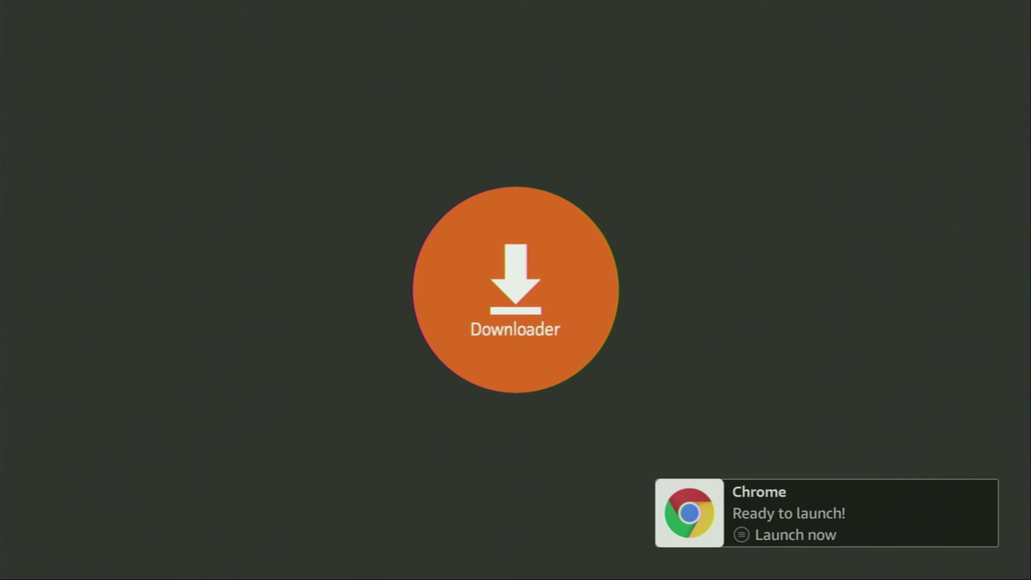
Step: Delete the downloaded Chrome APK and return to the Fire TV home screen
key("Right")
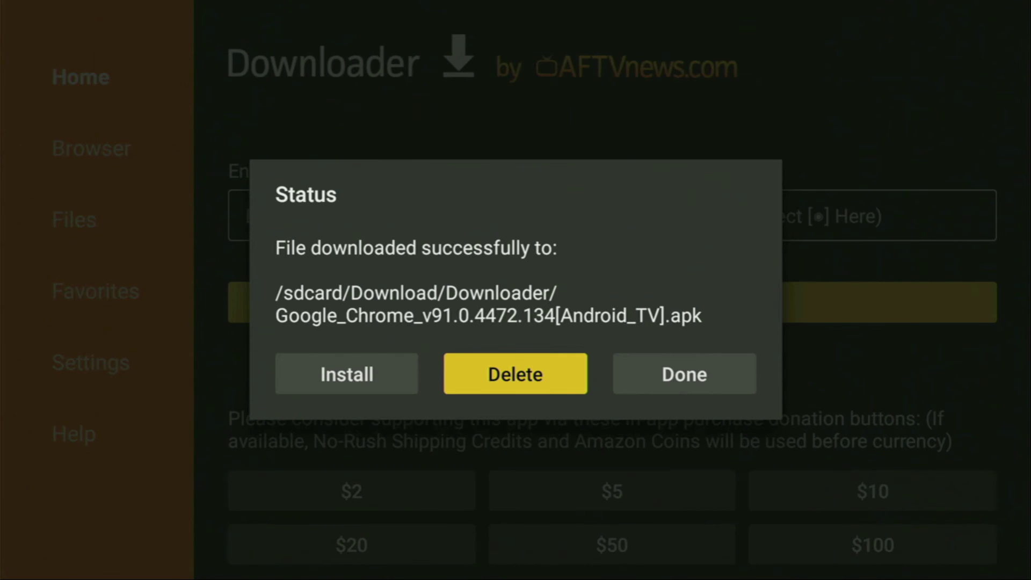
key("Return")
key("Left")
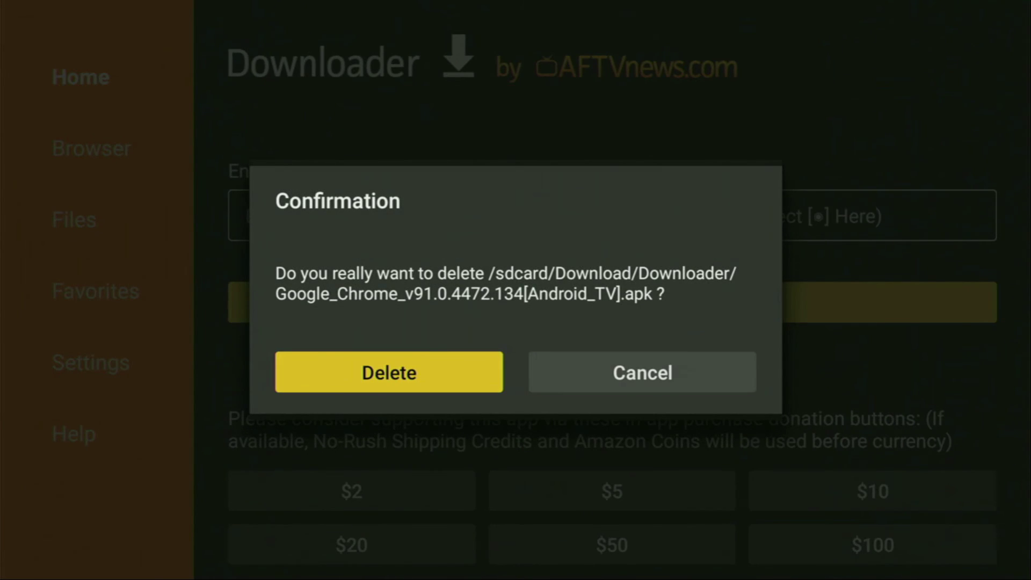
key("Return")
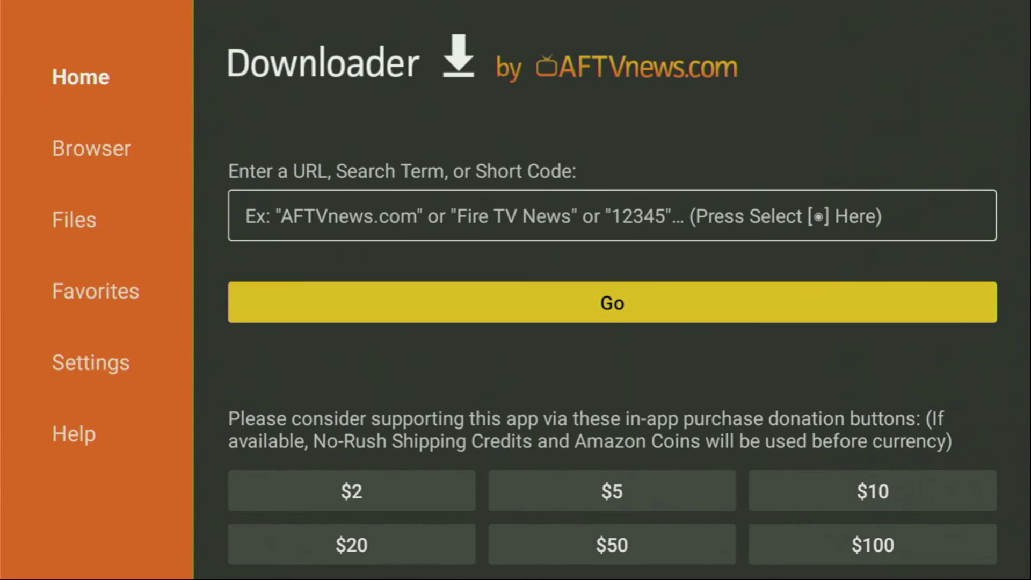
key("Home")
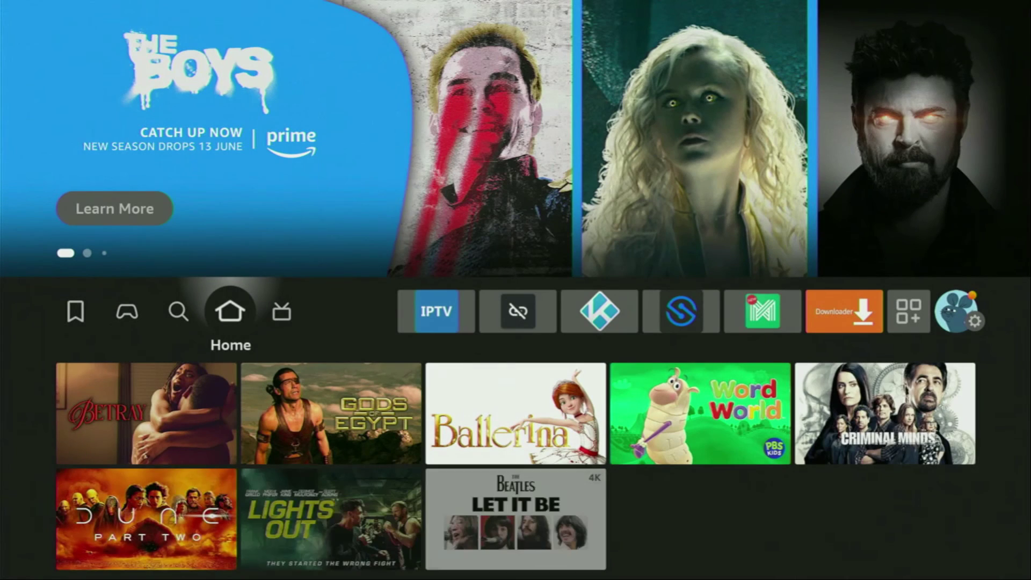
Step: Open the Your Apps & Channels grid and highlight the new Chrome tile
key("Right")
key("Right")
key("Right")
key("Right")
key("Right")
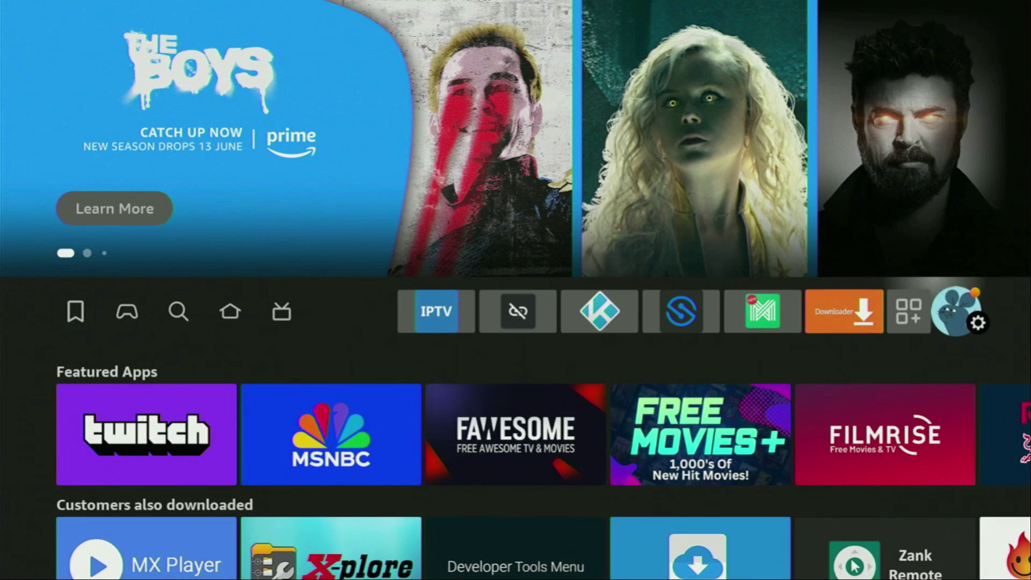
key("Left")
key("Left")
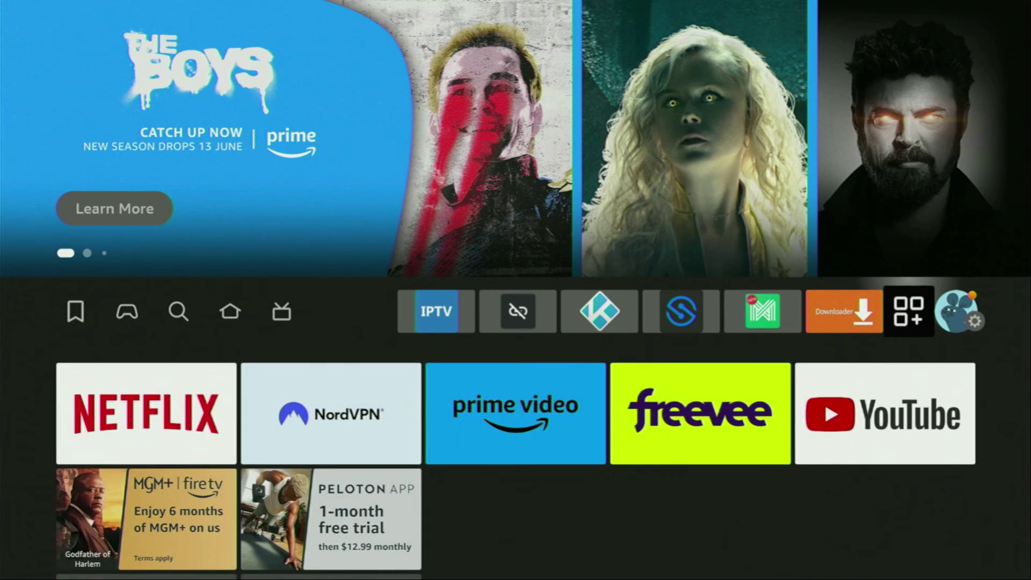
key("Return")
key("Down")
key("Down")
key("Down")
key("Down")
key("Down")
key("Down")
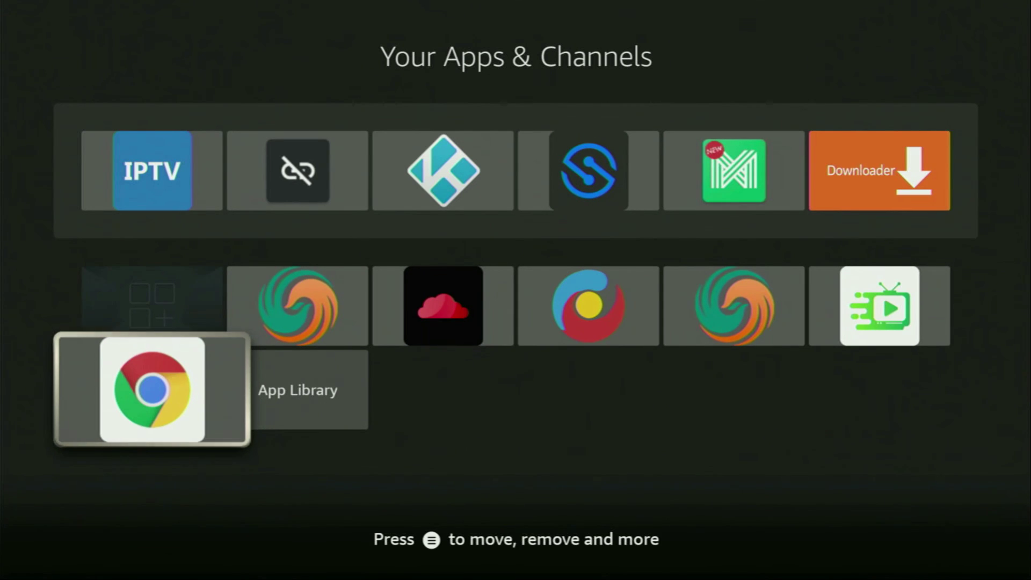
Step: Use Chrome's Move to front option so it becomes the first app in the grid
key("Menu")
key("Down")
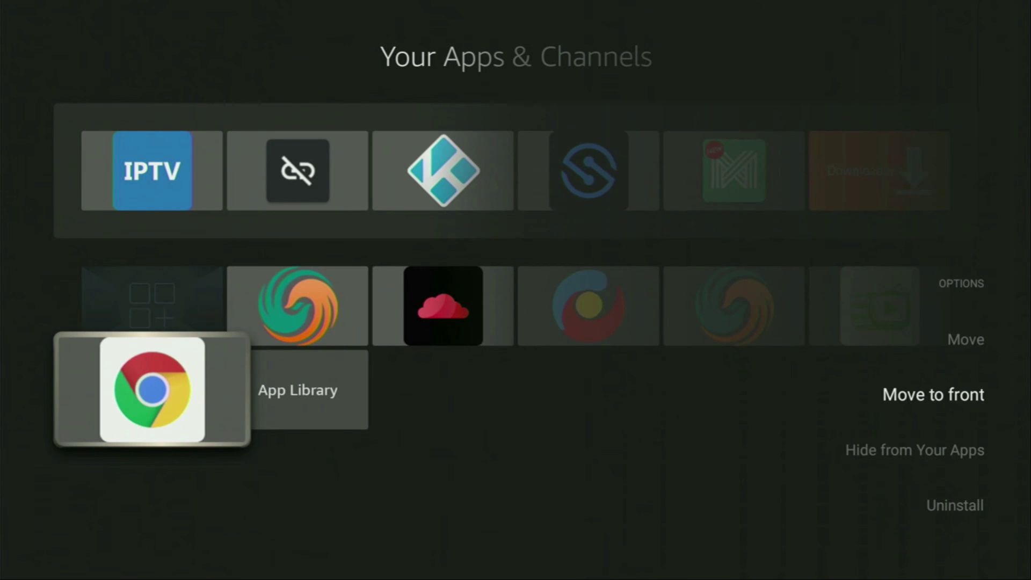
key("Return")
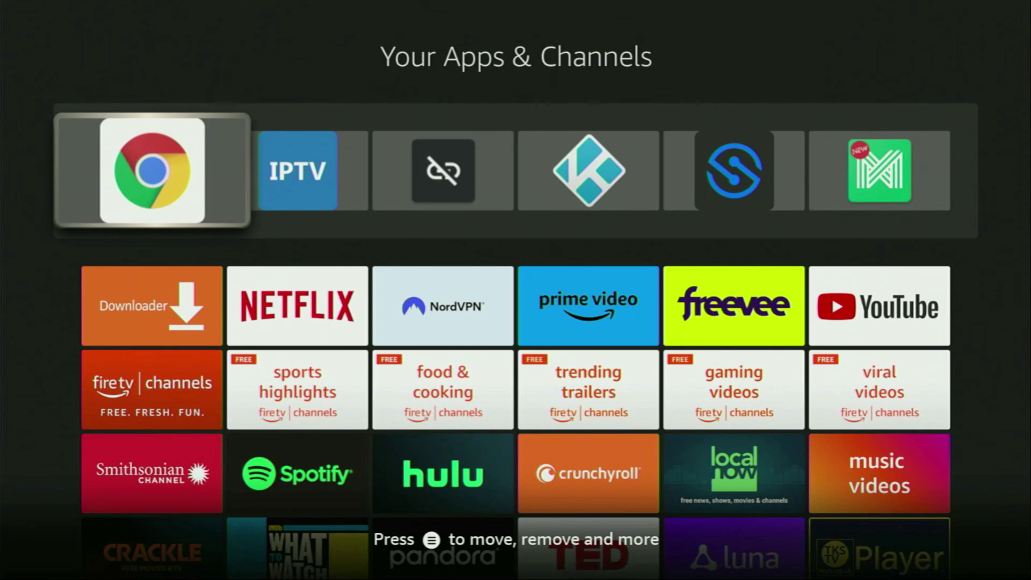
key("Down")
key("Right")
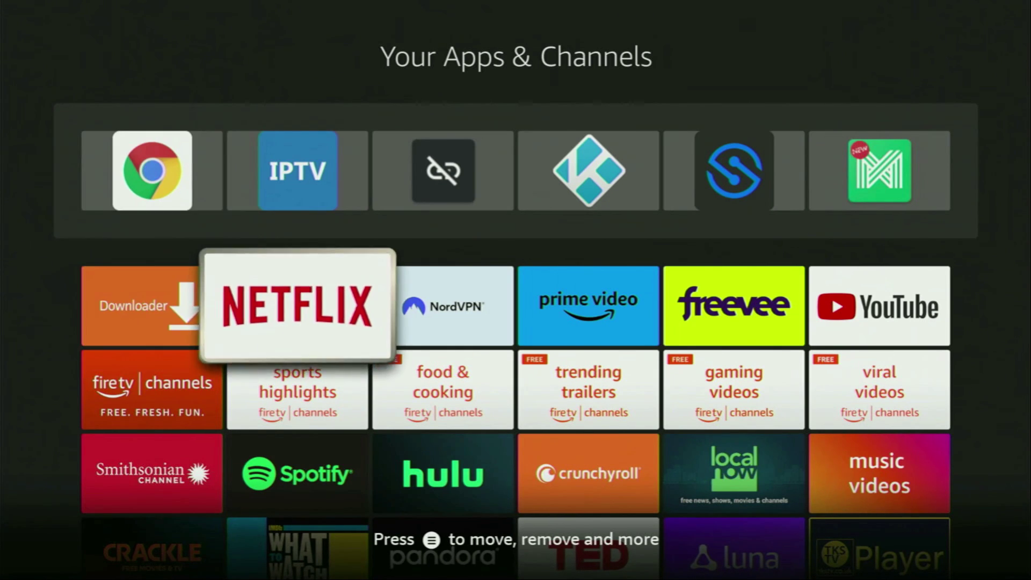
key("Right")
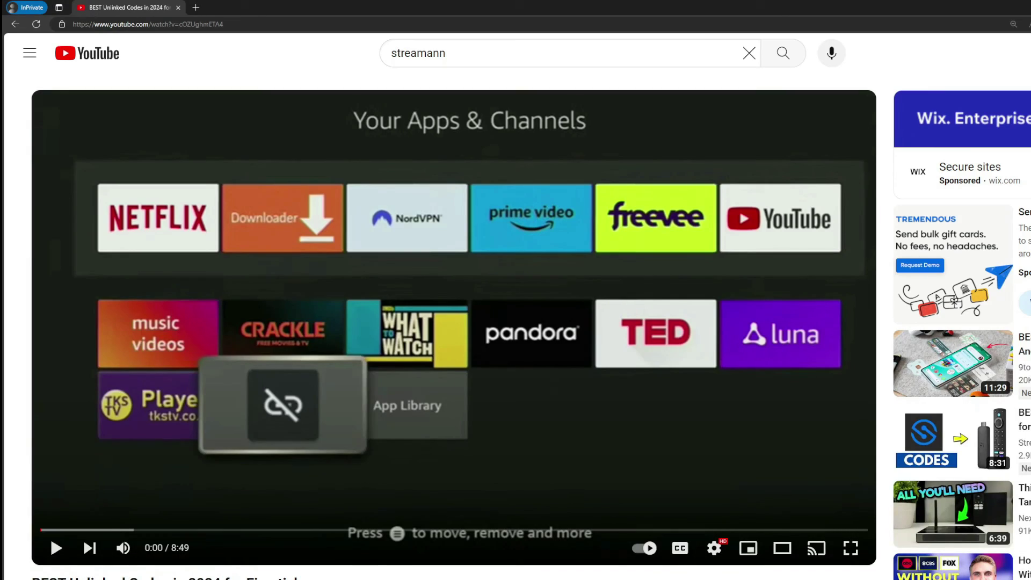
Step: Follow the topvpnoffer.com link in the YouTube video's pinned comment to the NordVPN deal page
scroll(341, 377, "down", 7)
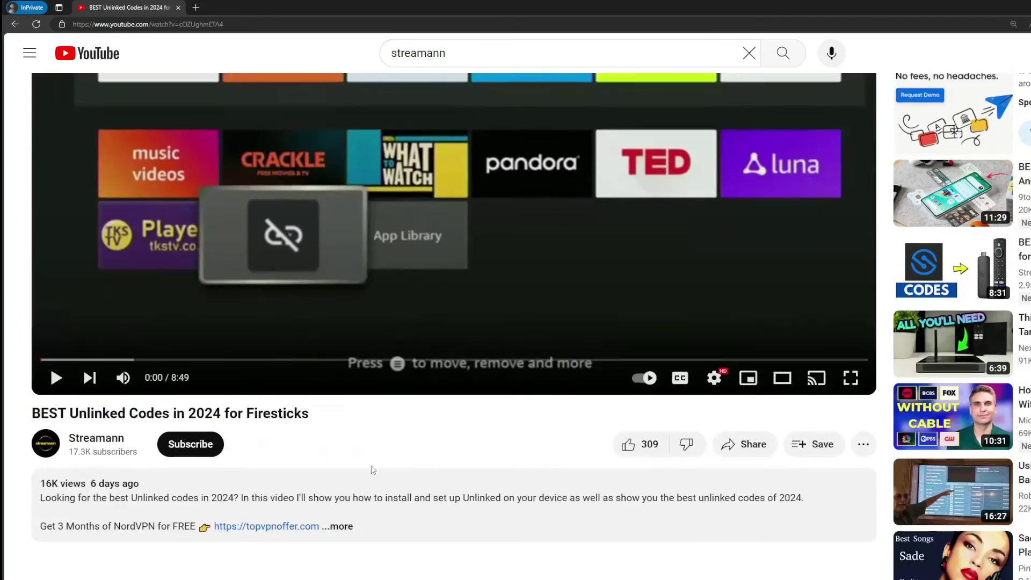
left_click(356, 332)
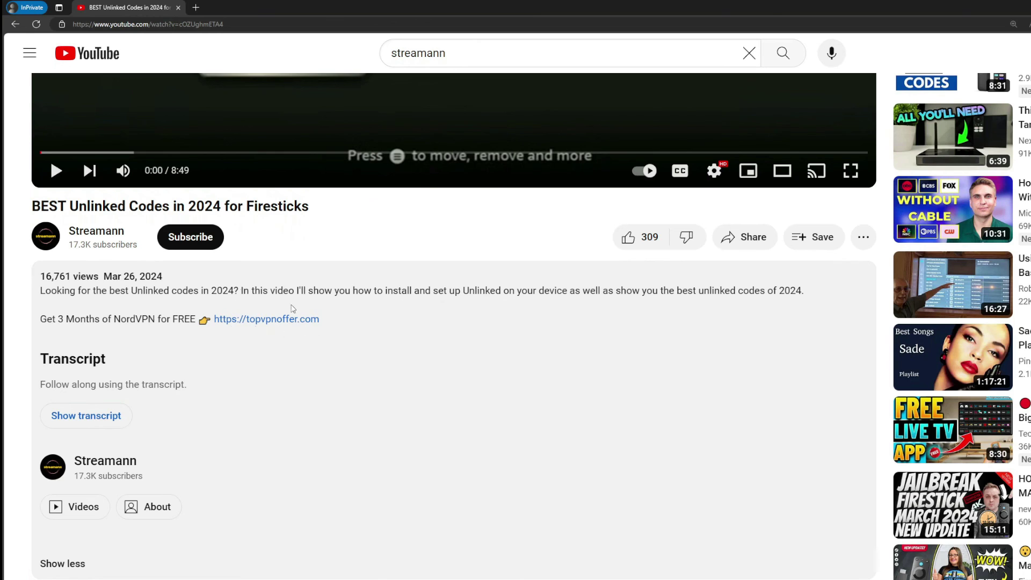
scroll(256, 345, "down", 5)
left_click_drag(352, 463, 246, 463)
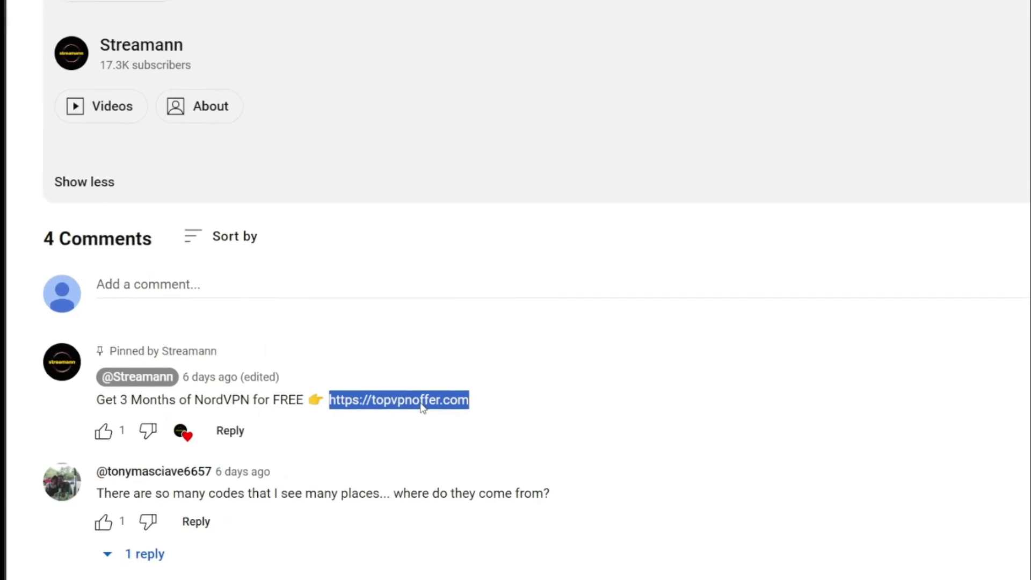
left_click(397, 418)
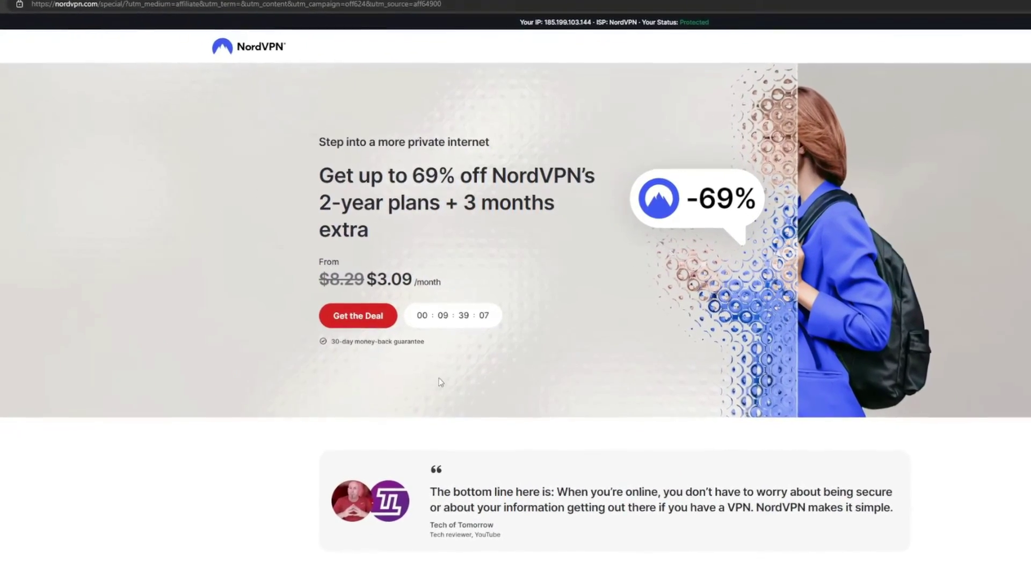